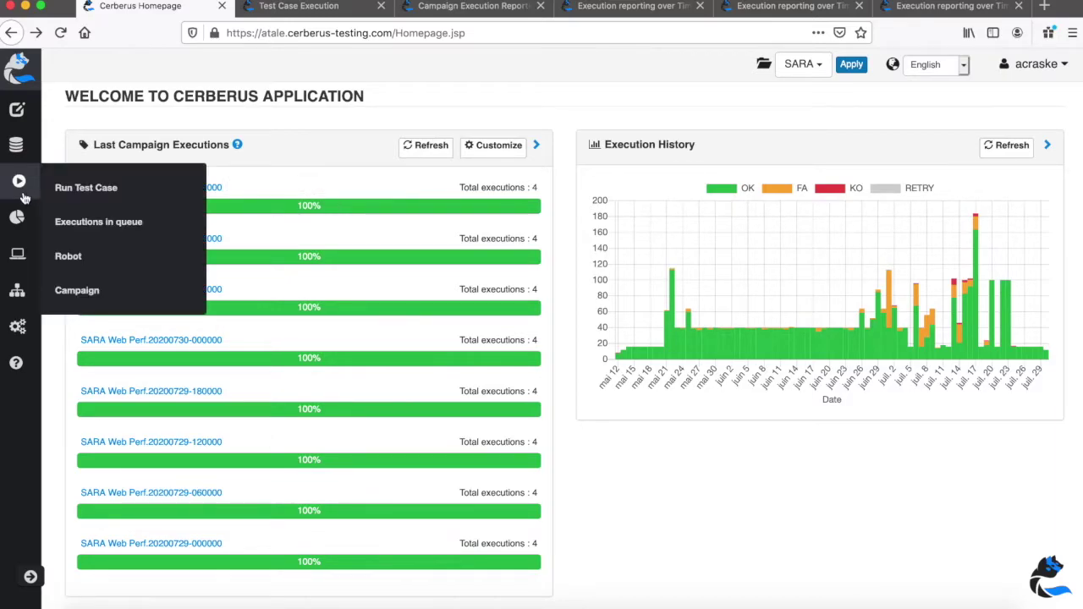
Open the test case execution list to review the latest executions and their control status
mouse_move(19, 218)
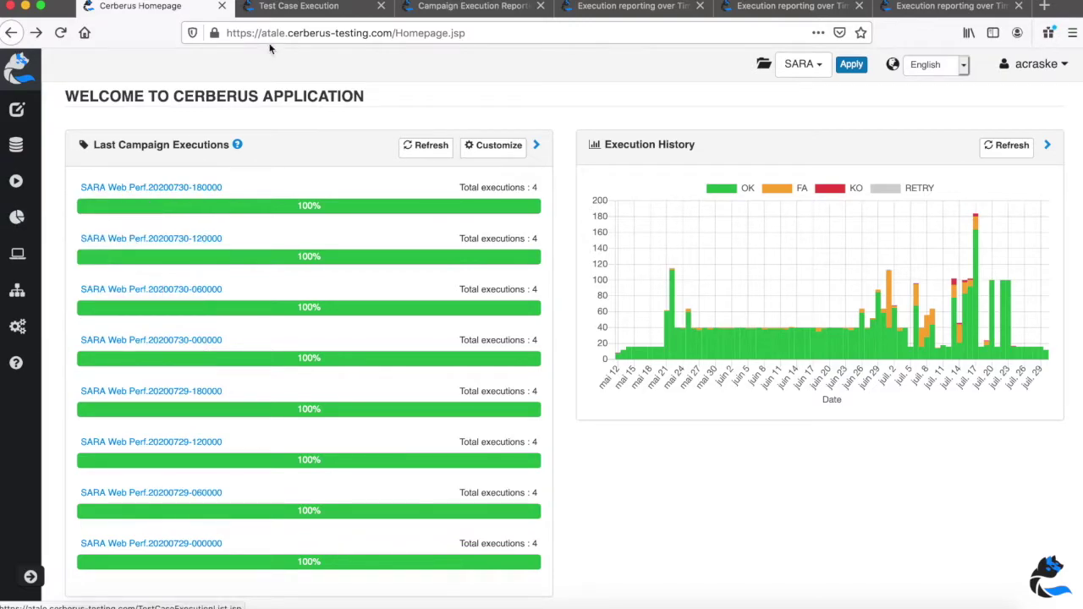
click(303, 9)
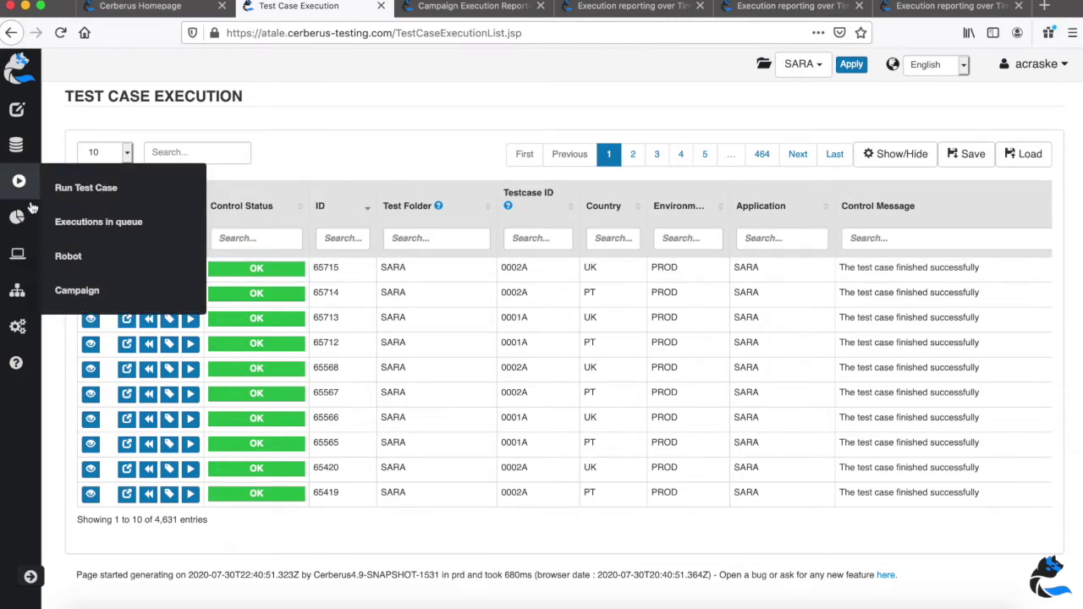
mouse_move(32, 229)
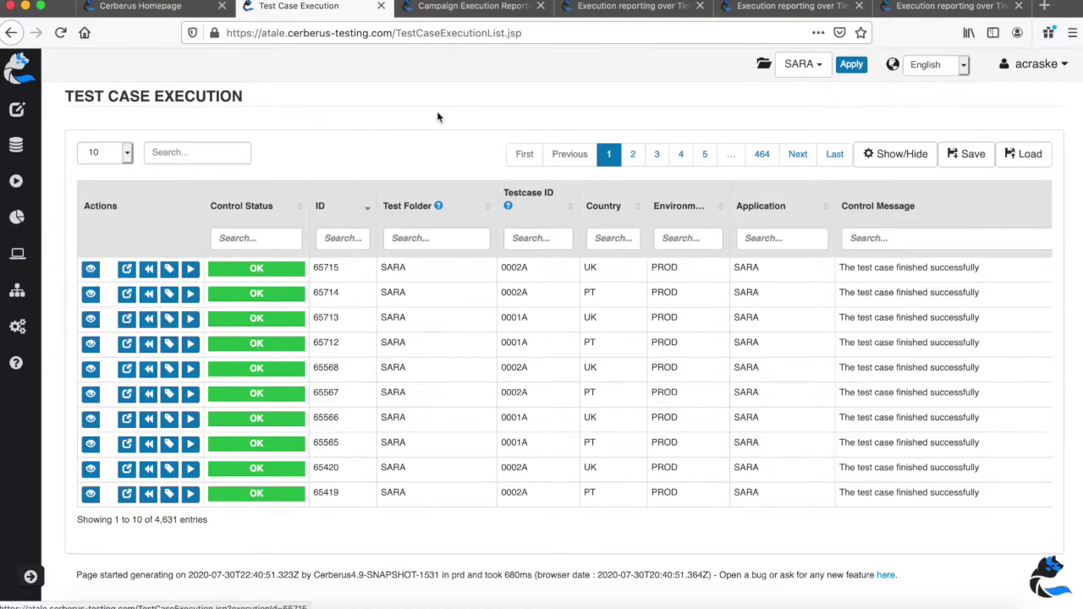
Review the SARA-CICD.20200717-084203 campaign report, including results by environment, country and robot and the list of test cases
click(480, 7)
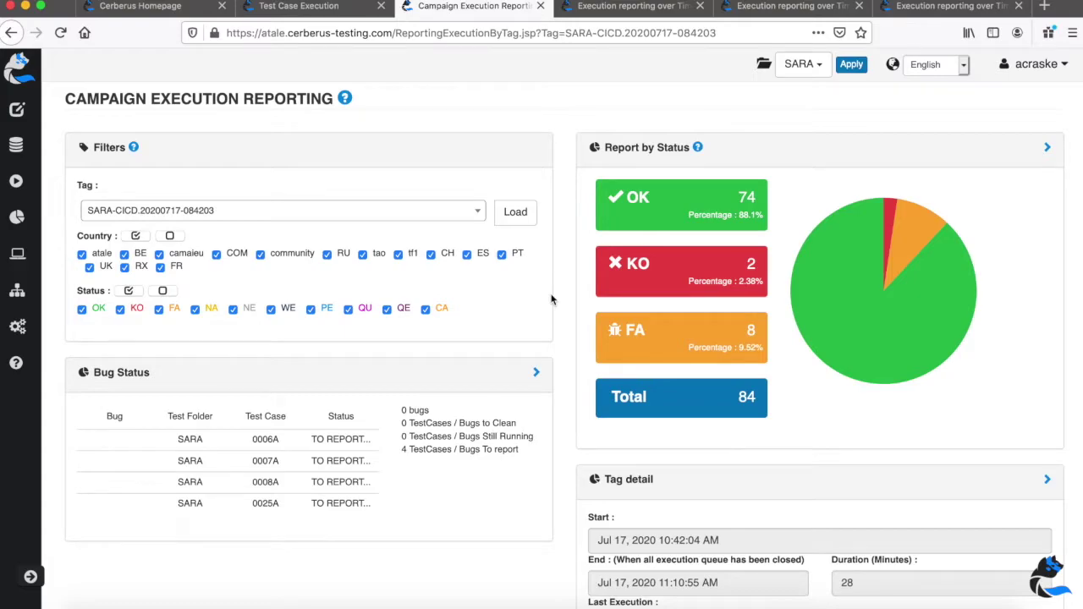
scroll(551, 298, down, 10)
scroll(551, 299, down, 3)
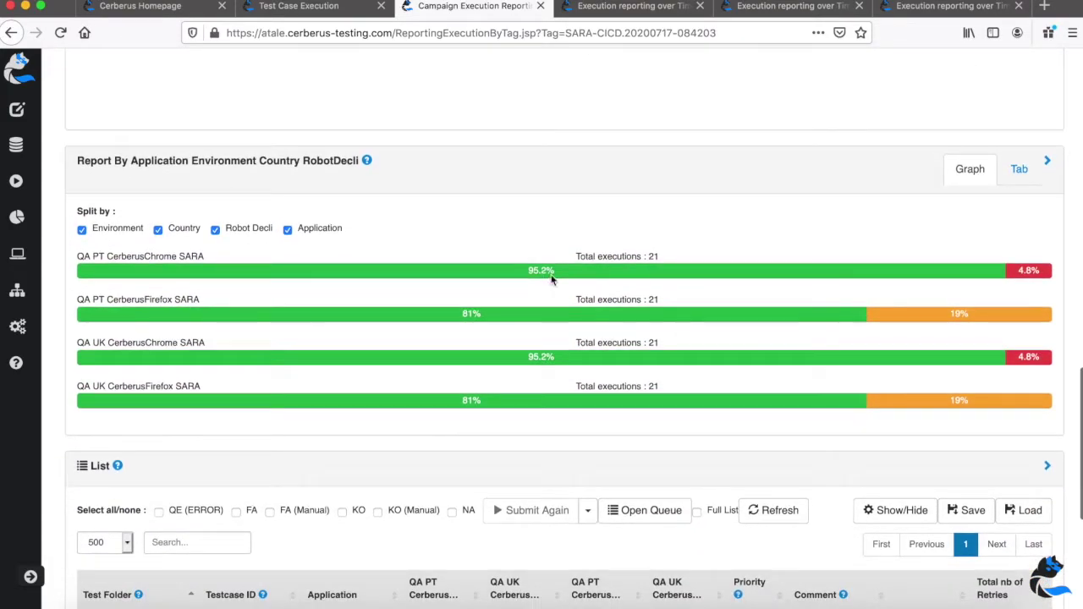
scroll(519, 214, down, 1)
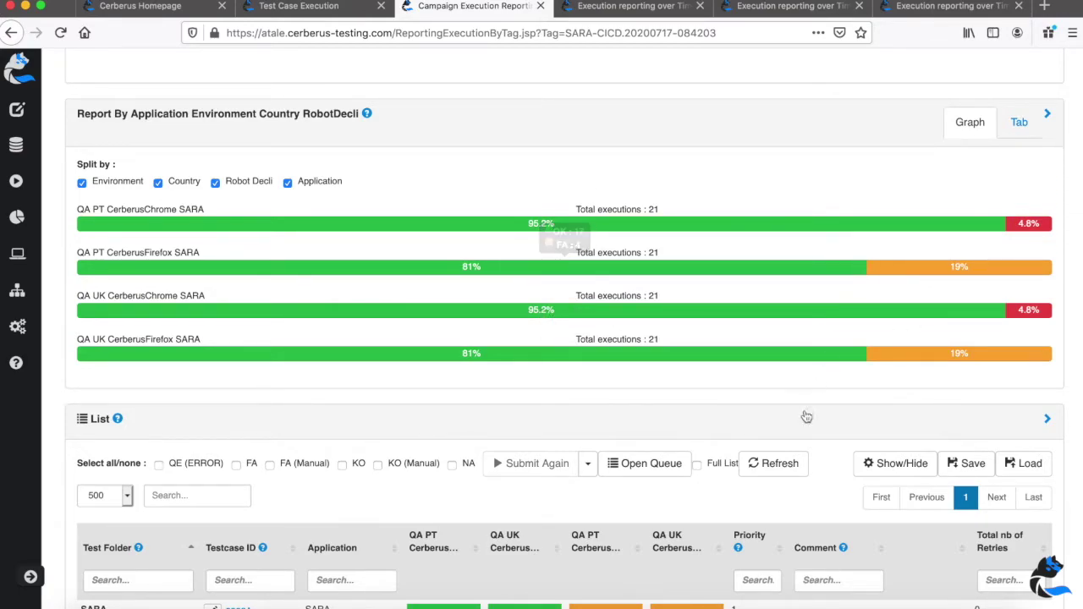
scroll(462, 365, down, 5)
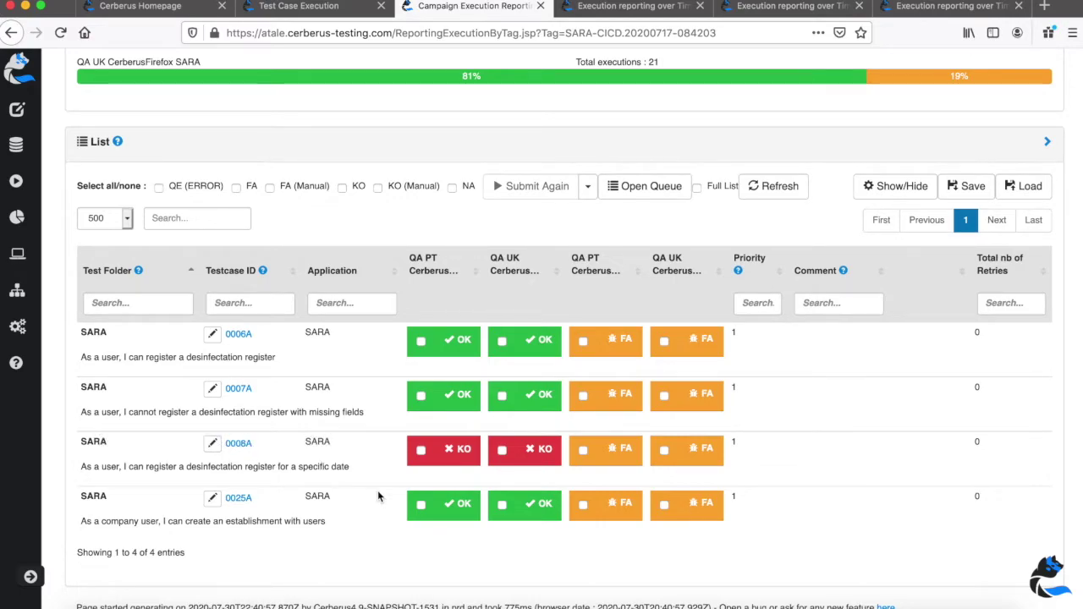
mouse_move(632, 395)
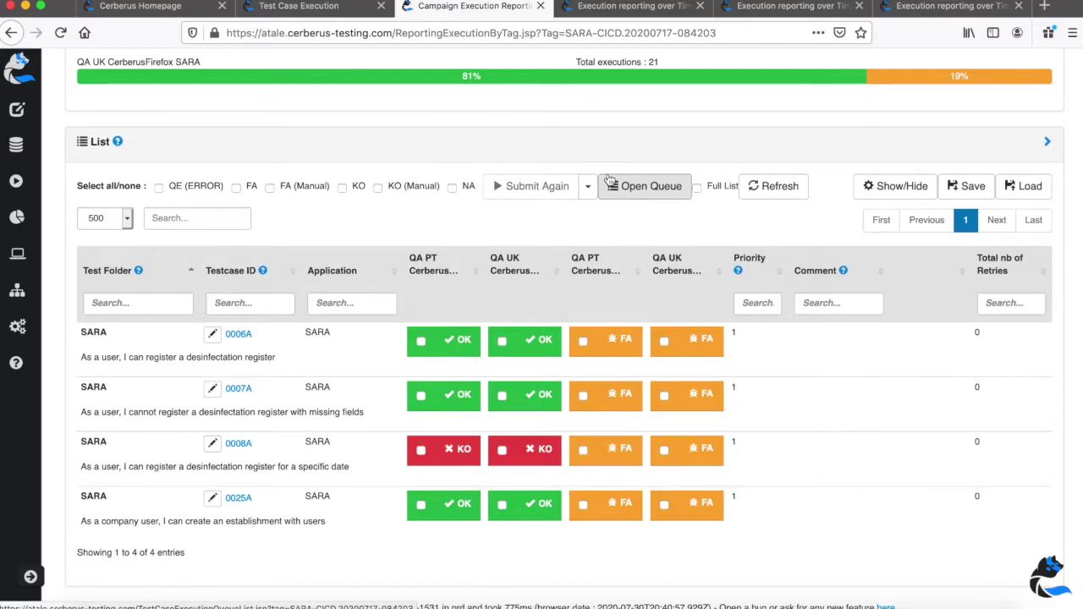
Load the campaign execution report over time for the campaign "SARA-CICD - Sara CI/CD Test Execution"
click(617, 15)
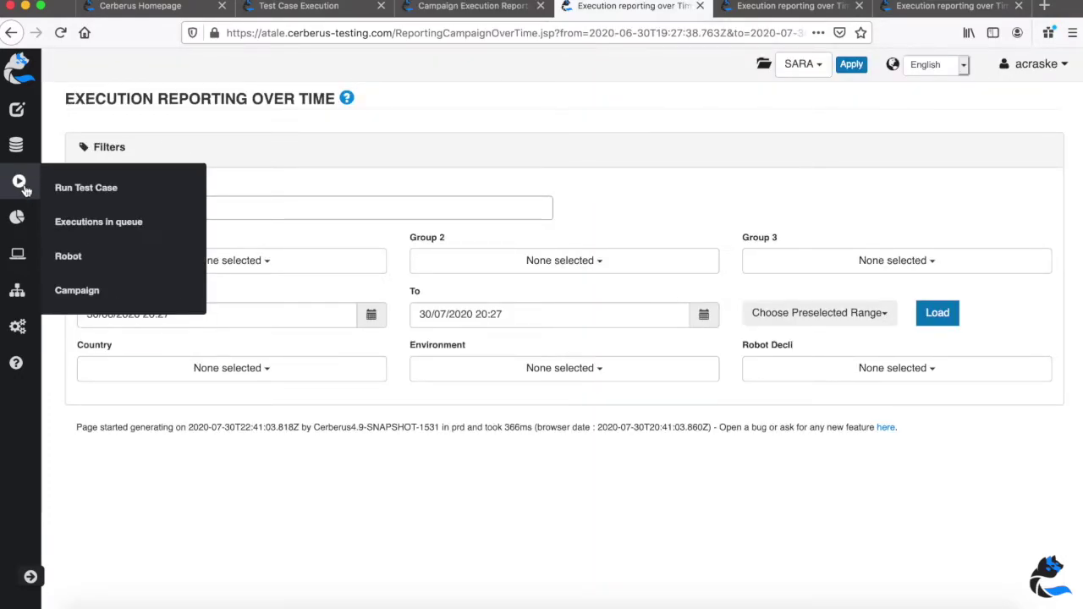
mouse_move(19, 218)
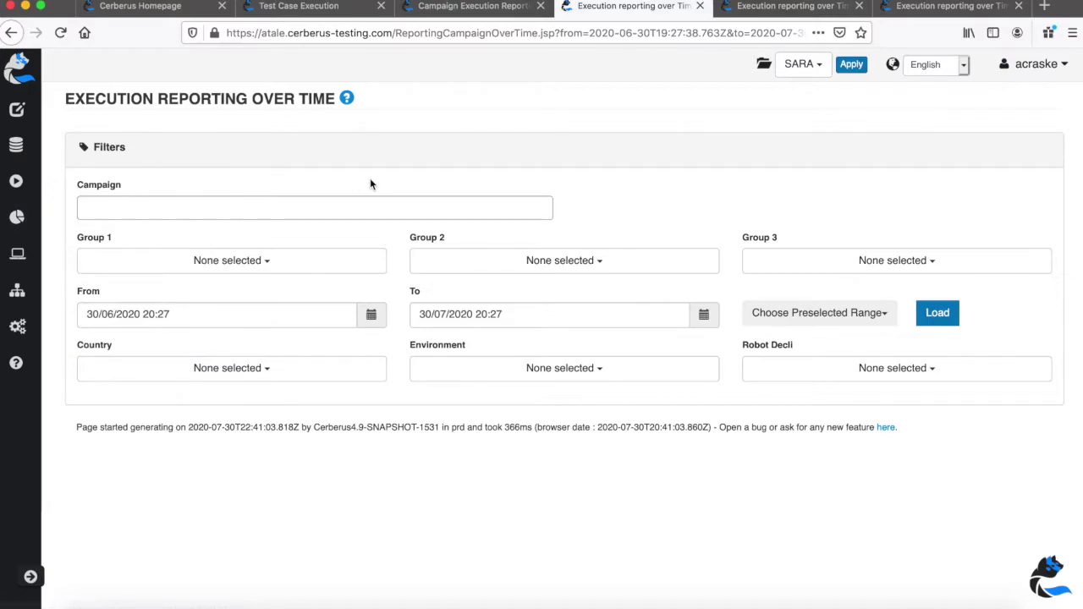
click(257, 204)
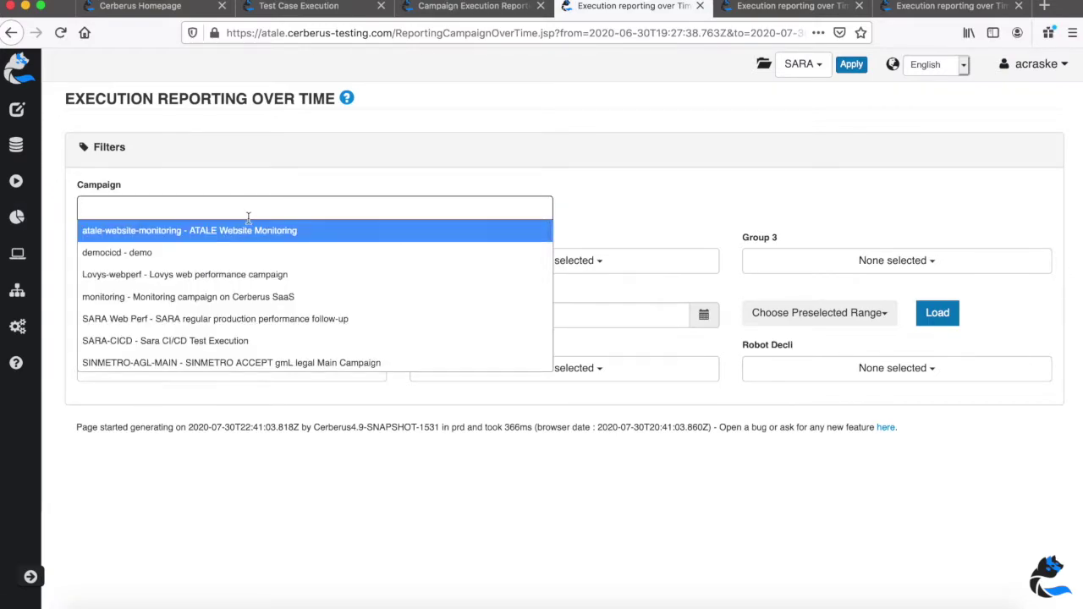
click(210, 340)
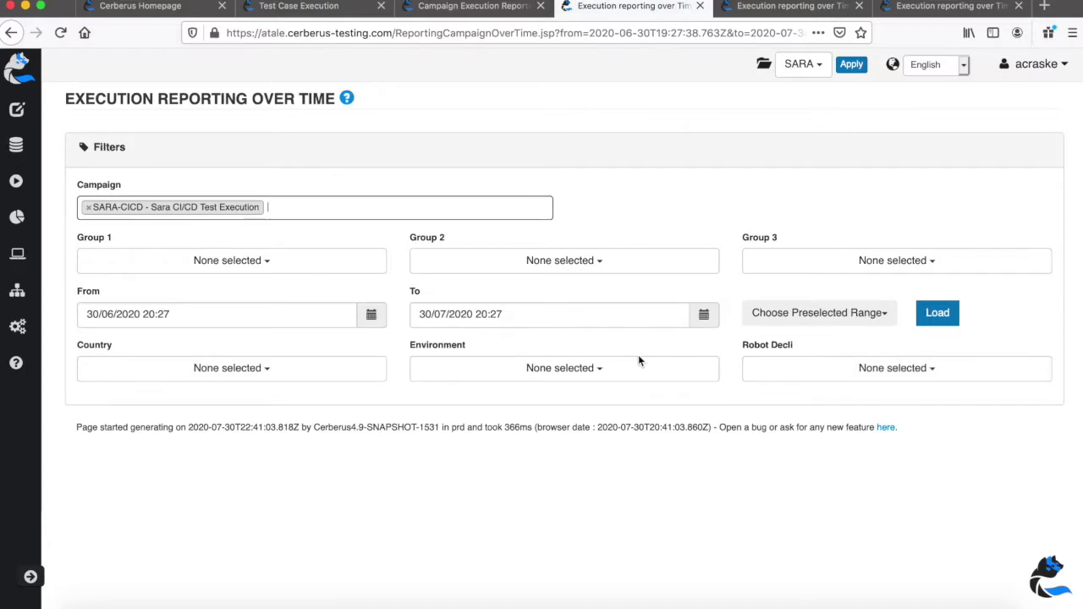
click(933, 320)
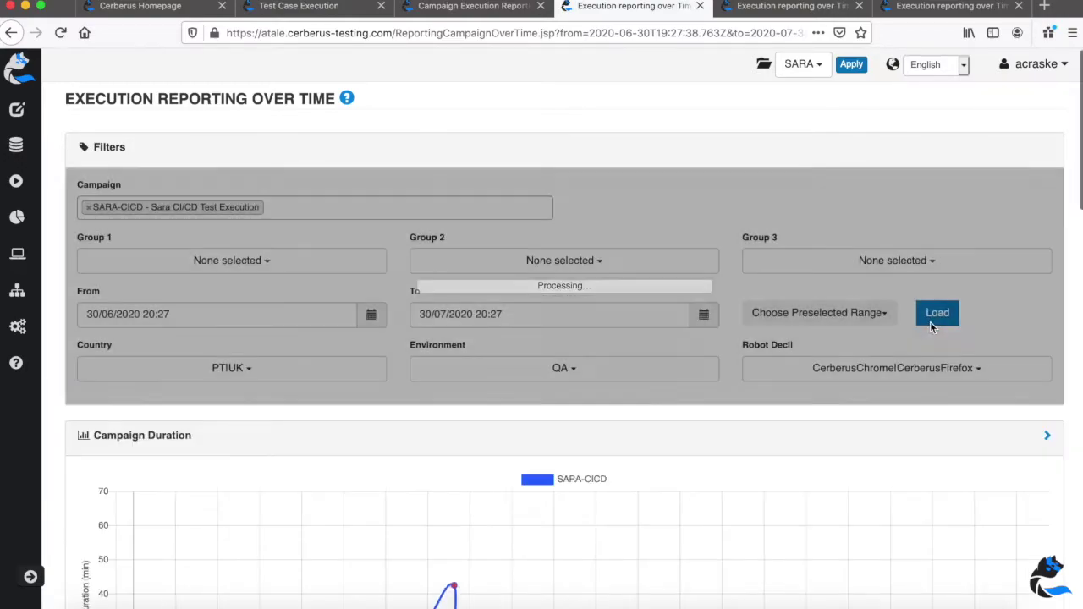
Examine the campaign's duration, test case coverage, CI score and threshold, and execution per status charts
scroll(373, 343, down, 3)
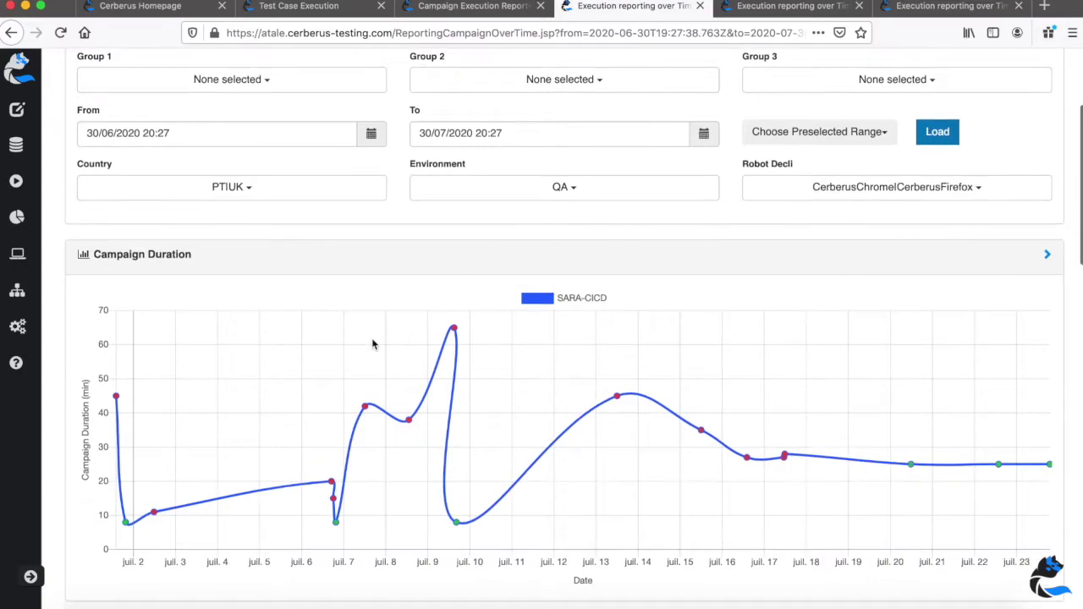
scroll(372, 344, down, 1)
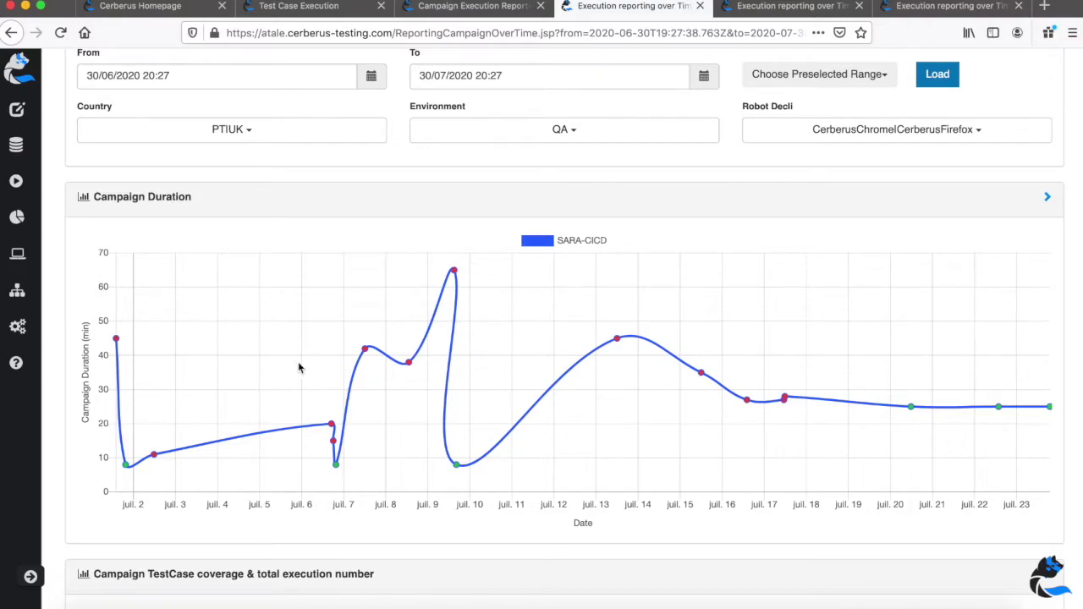
scroll(404, 387, down, 1)
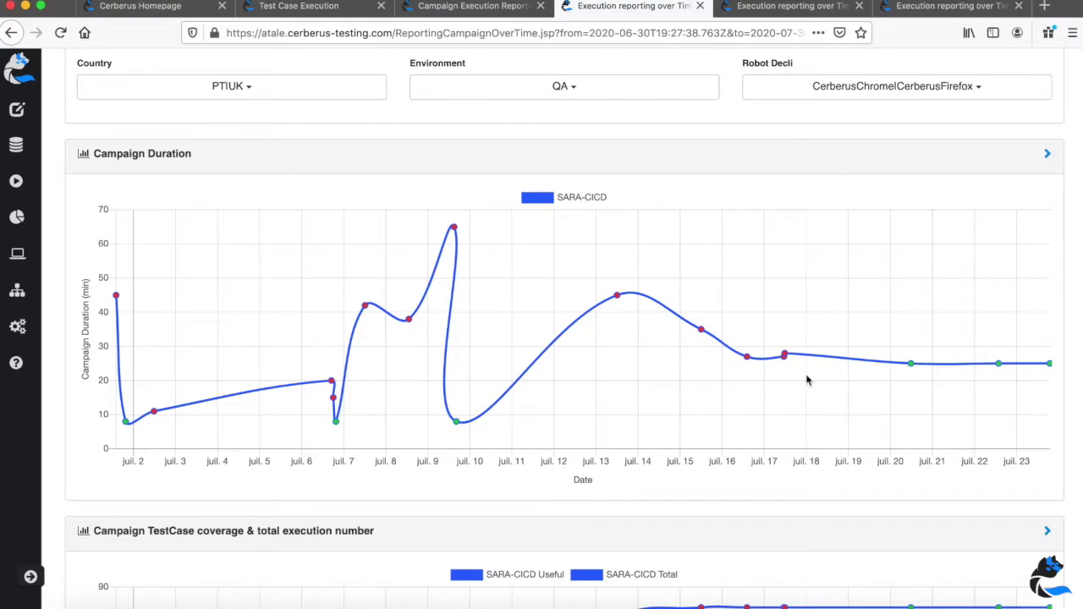
scroll(513, 442, down, 5)
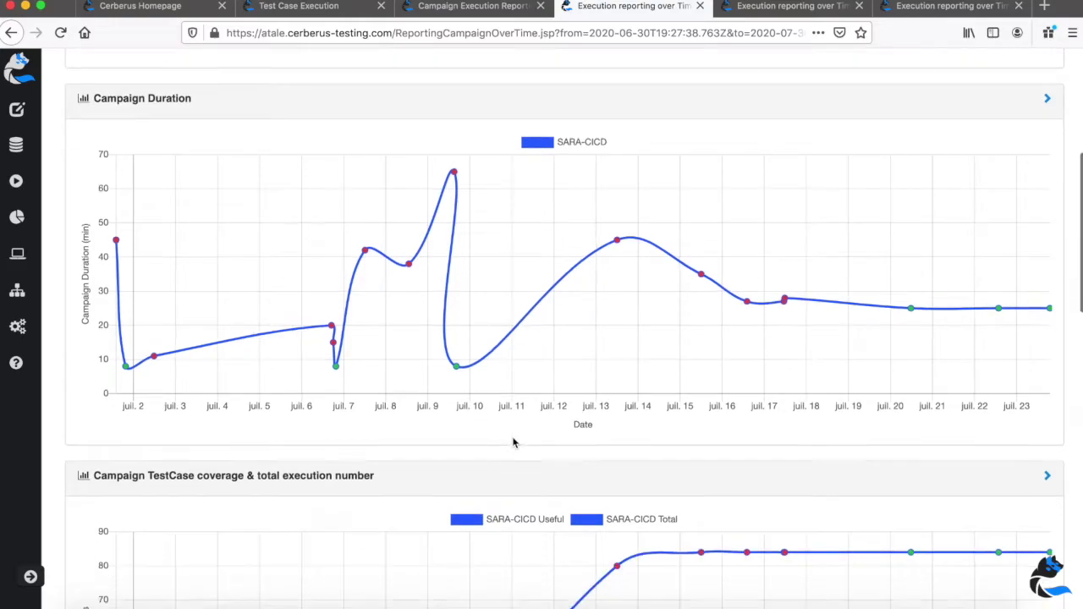
scroll(512, 441, down, 3)
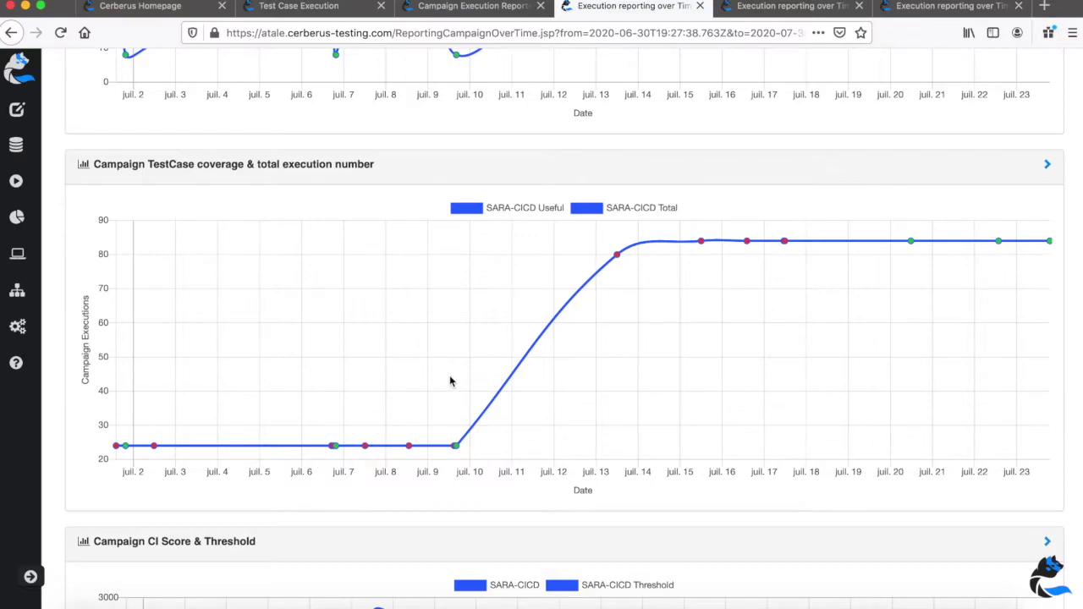
mouse_move(456, 454)
scroll(466, 300, up, 5)
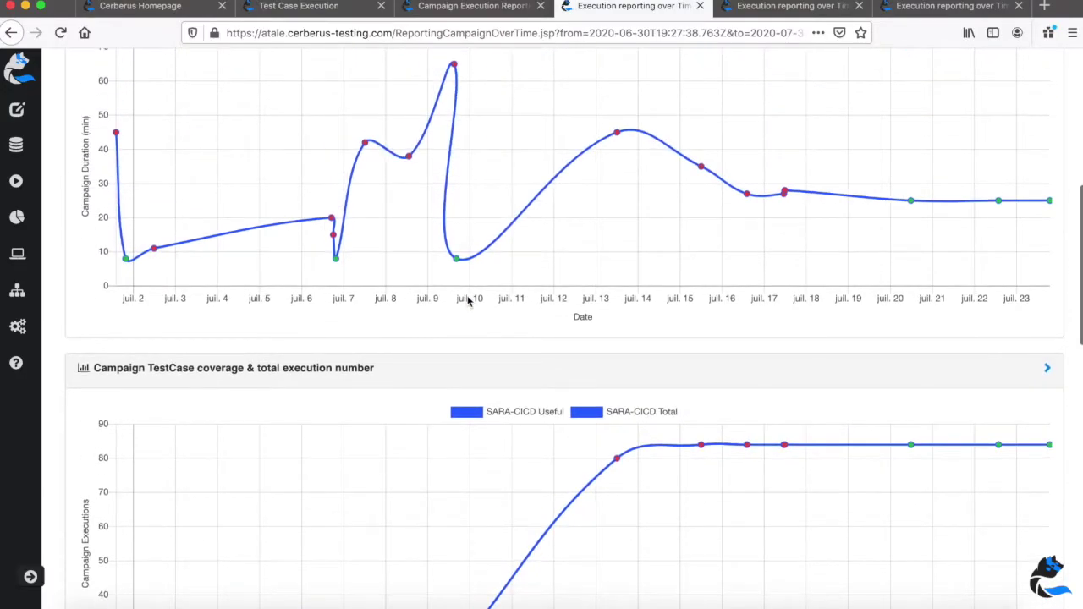
scroll(398, 438, down, 7)
scroll(399, 439, down, 7)
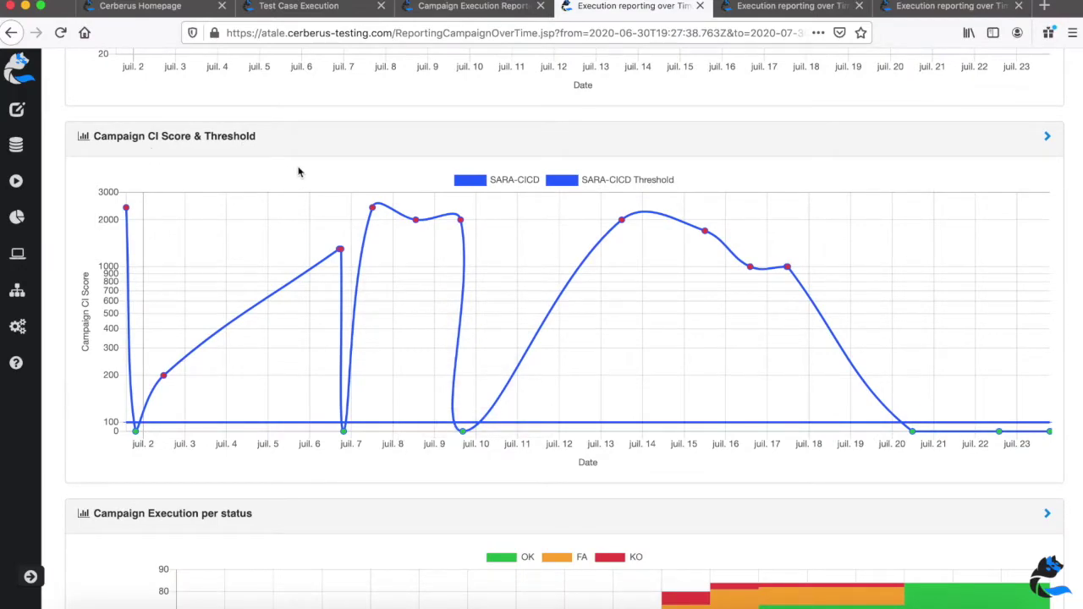
scroll(583, 220, down, 5)
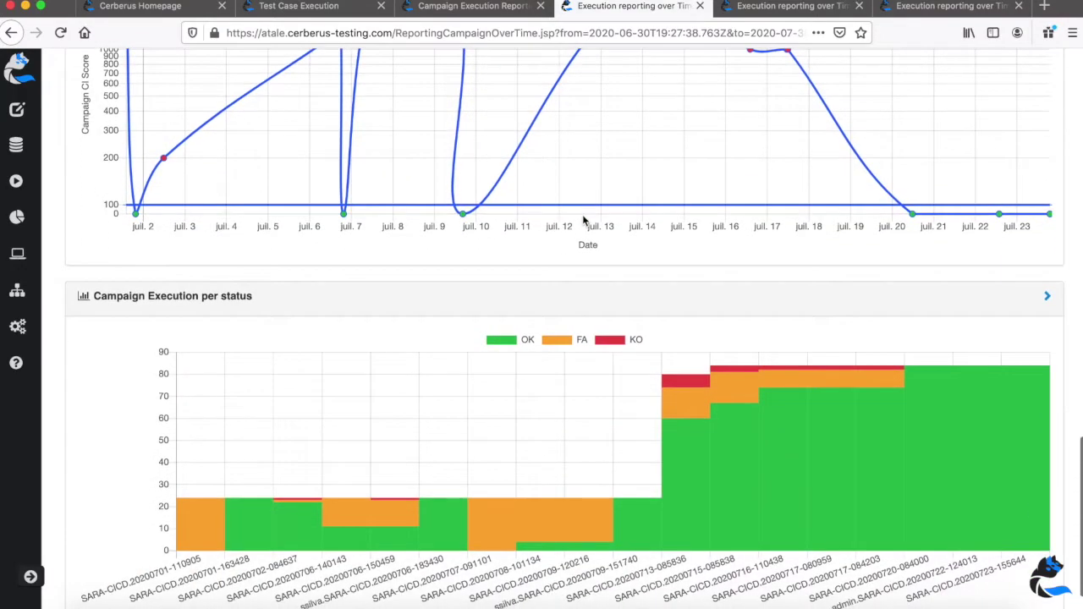
scroll(489, 424, down, 2)
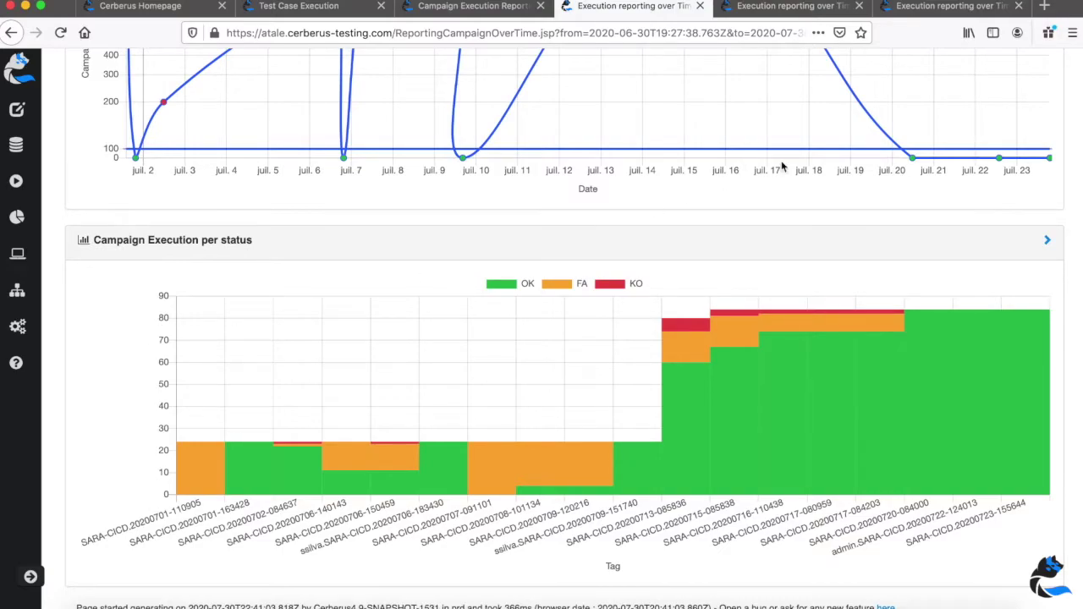
Check the options available in the campaign report's Country, Environment and Robot Decli filters
scroll(782, 166, up, 15)
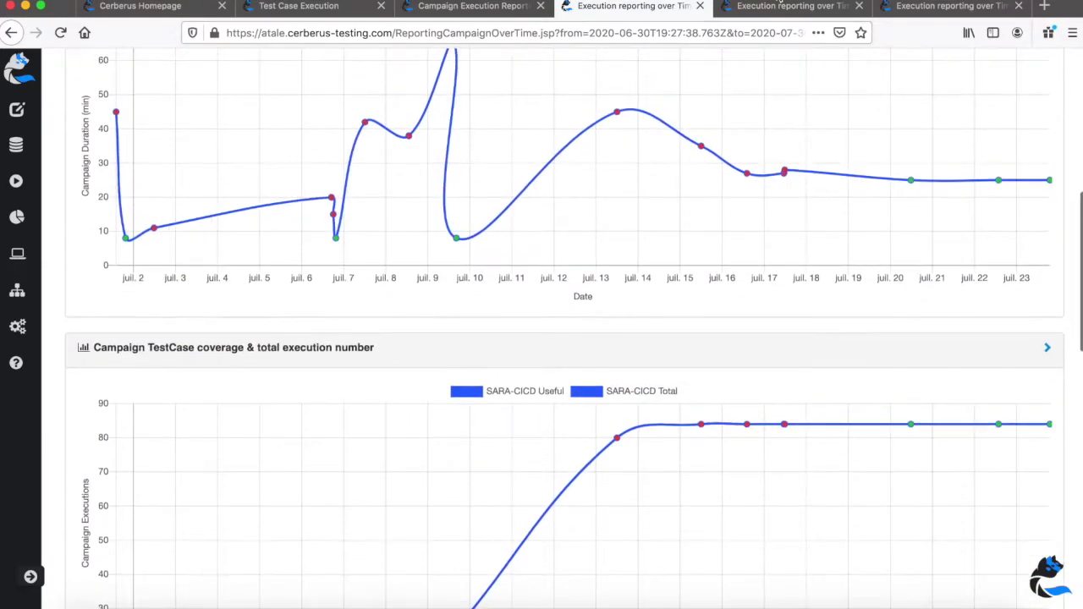
scroll(730, 183, up, 10)
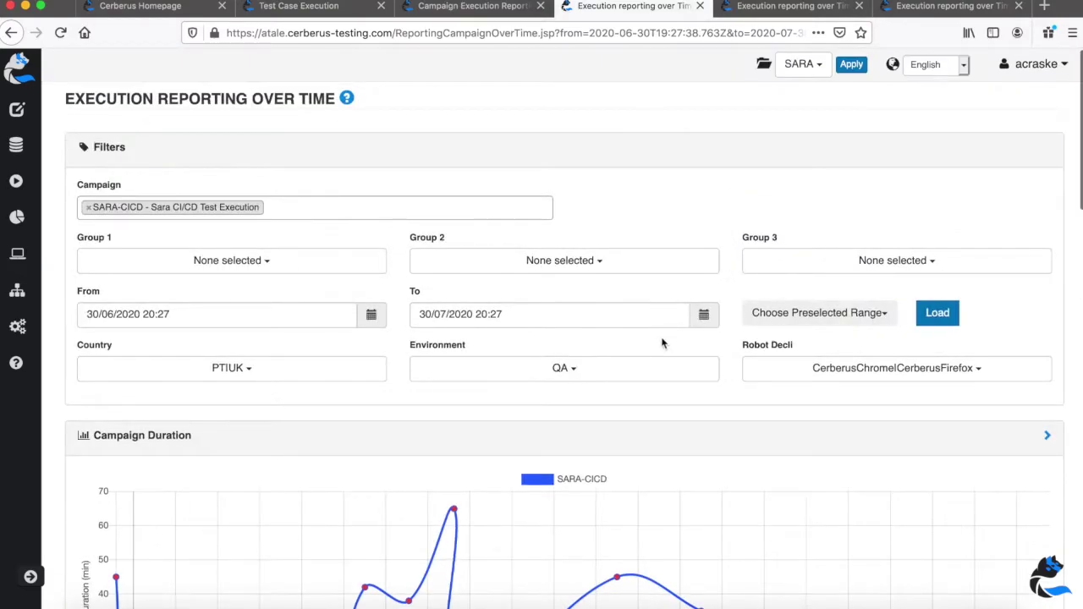
click(253, 372)
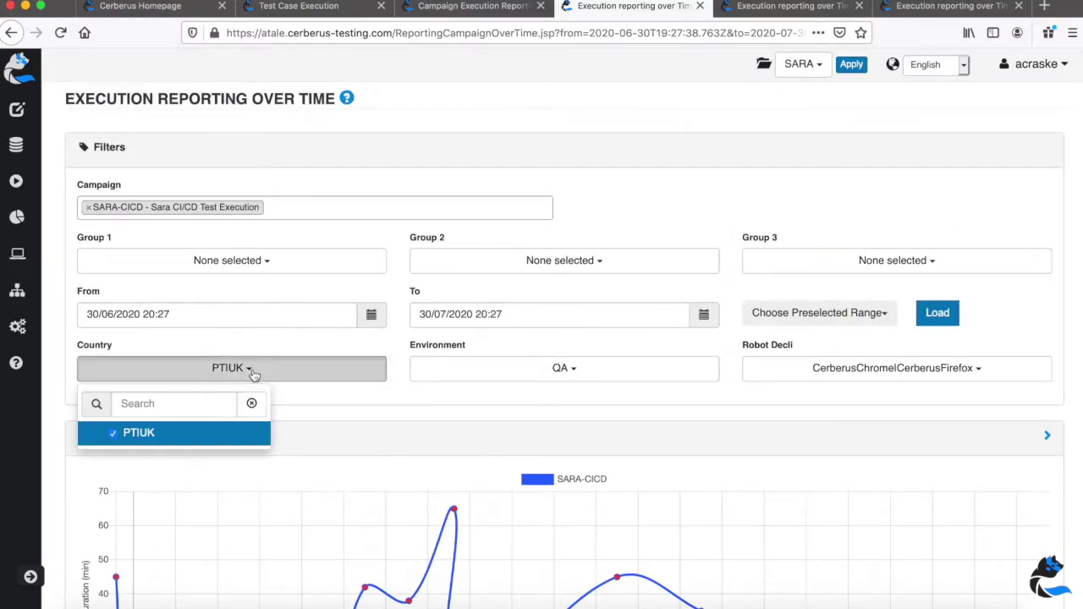
click(573, 371)
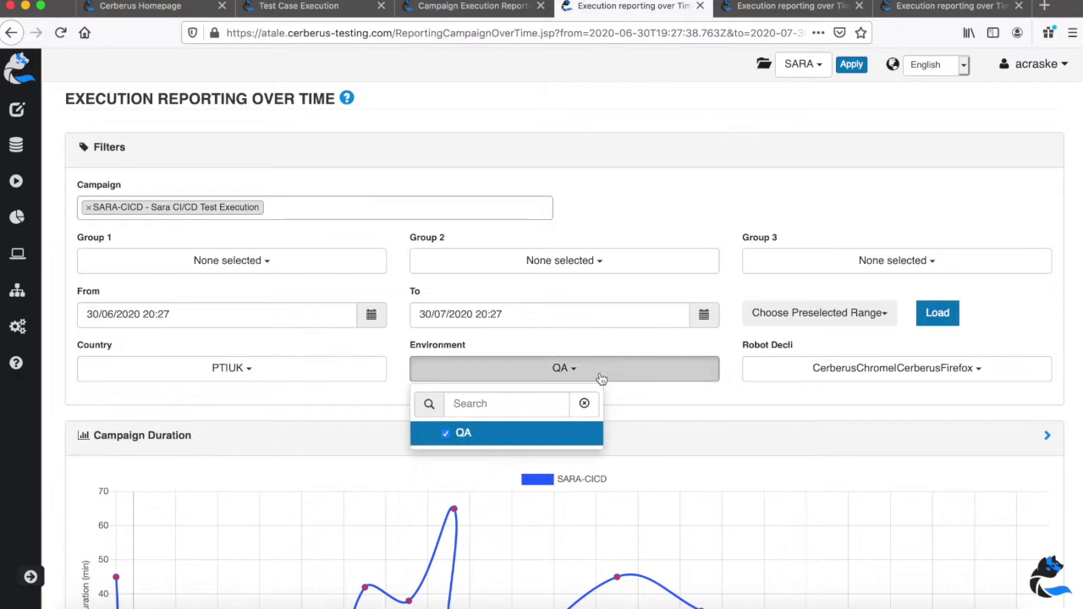
click(875, 380)
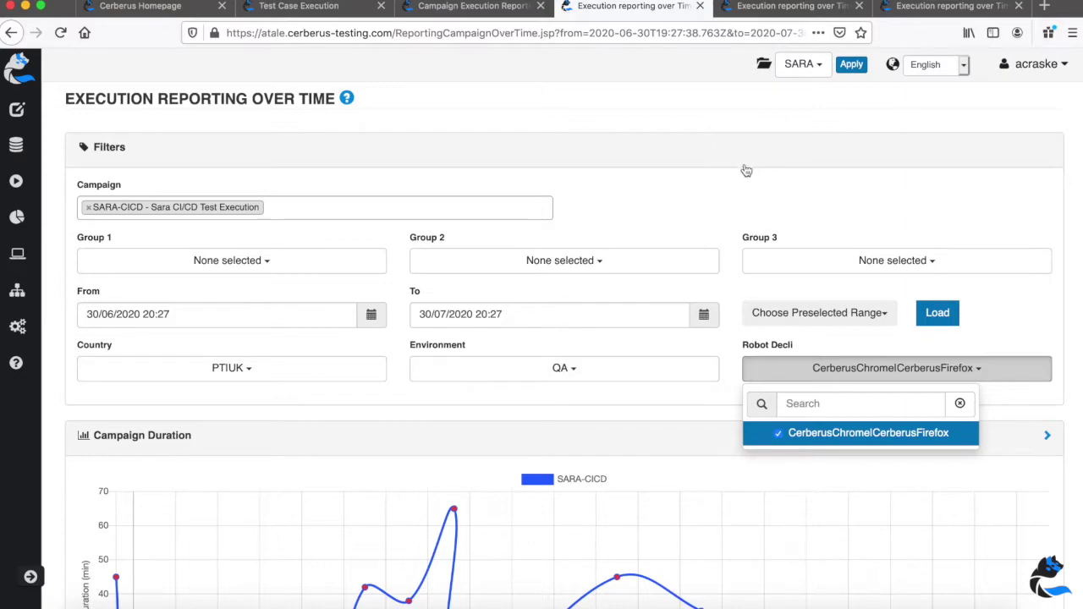
click(716, 174)
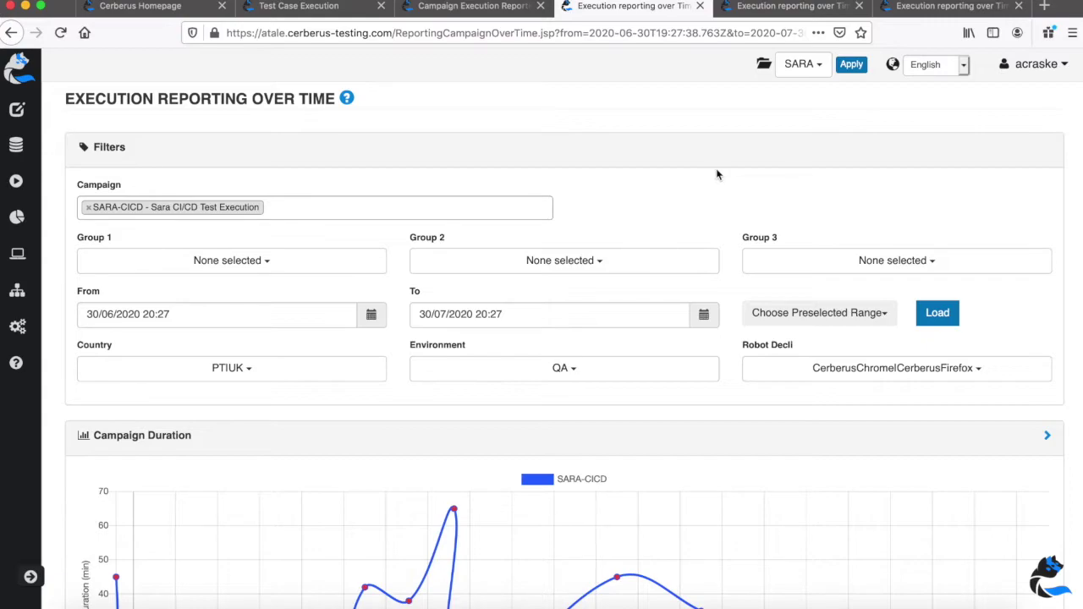
Load the test case execution report over time for SARA test case "0001A - As a user, I am able to access the homepage"
click(784, 8)
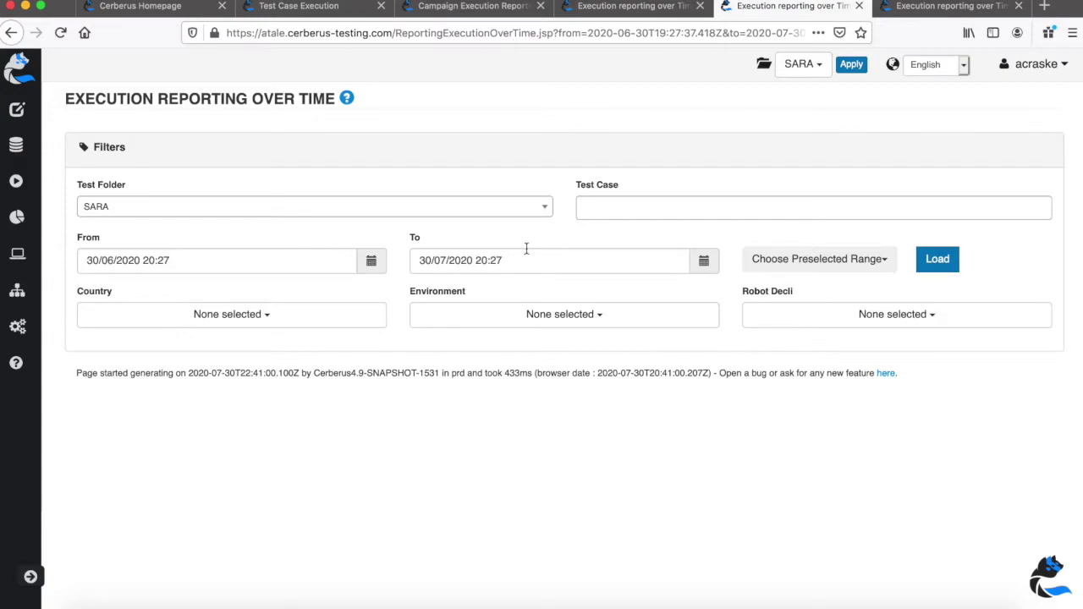
click(658, 201)
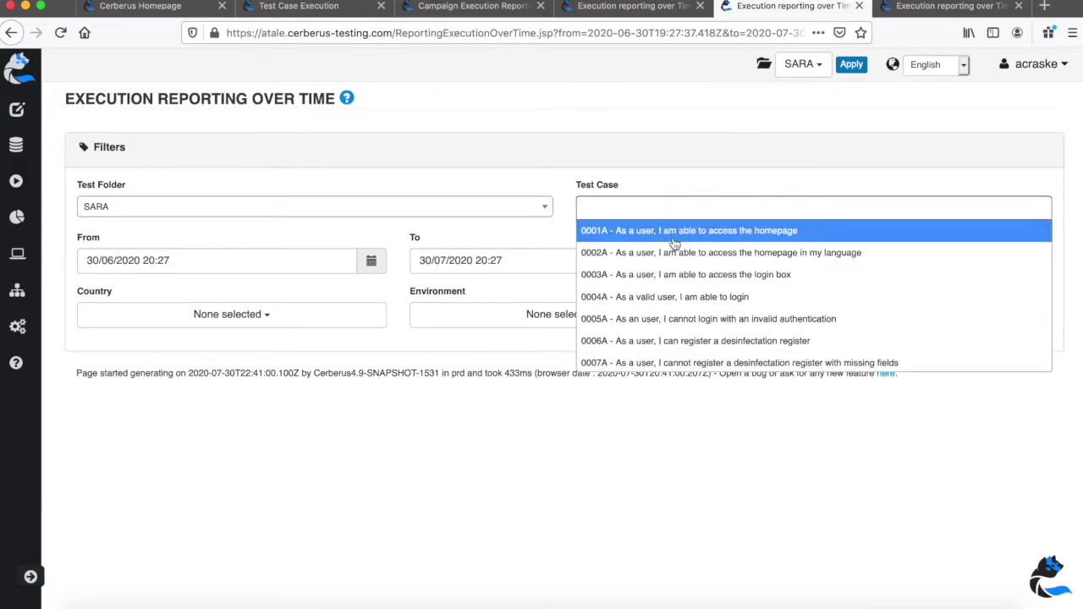
click(675, 241)
click(943, 264)
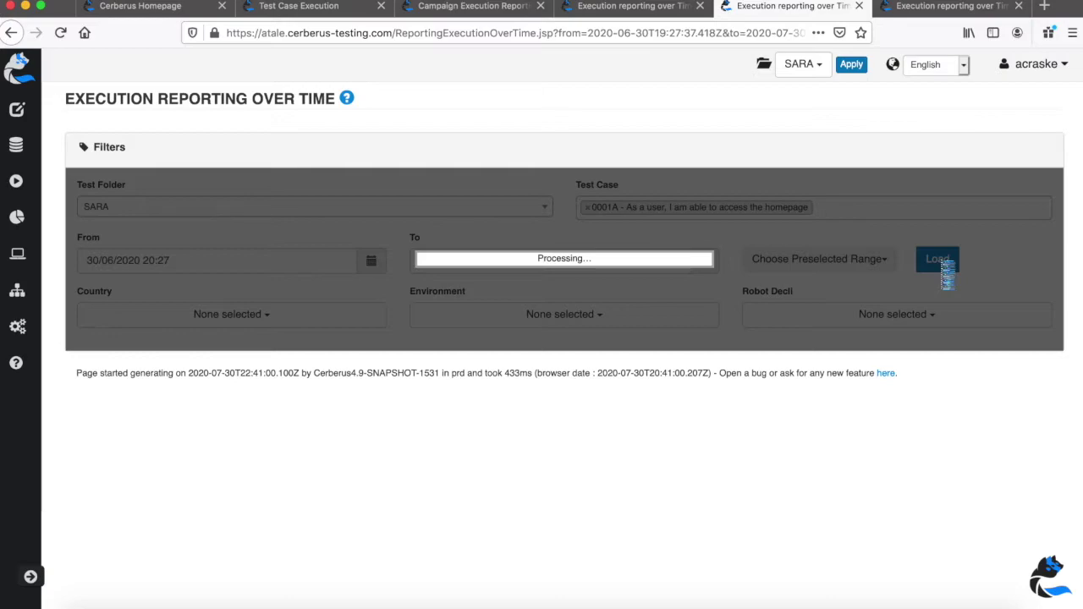
Examine test case 0001A's duration and status, executions per day, and performance graphs for requests and size
scroll(349, 450, down, 5)
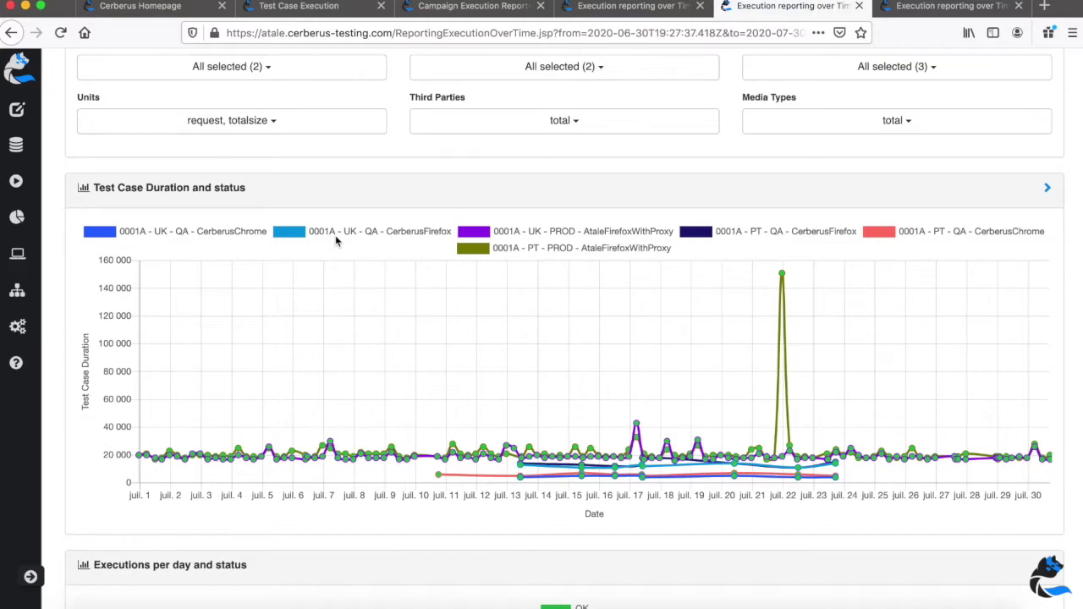
scroll(406, 401, down, 1)
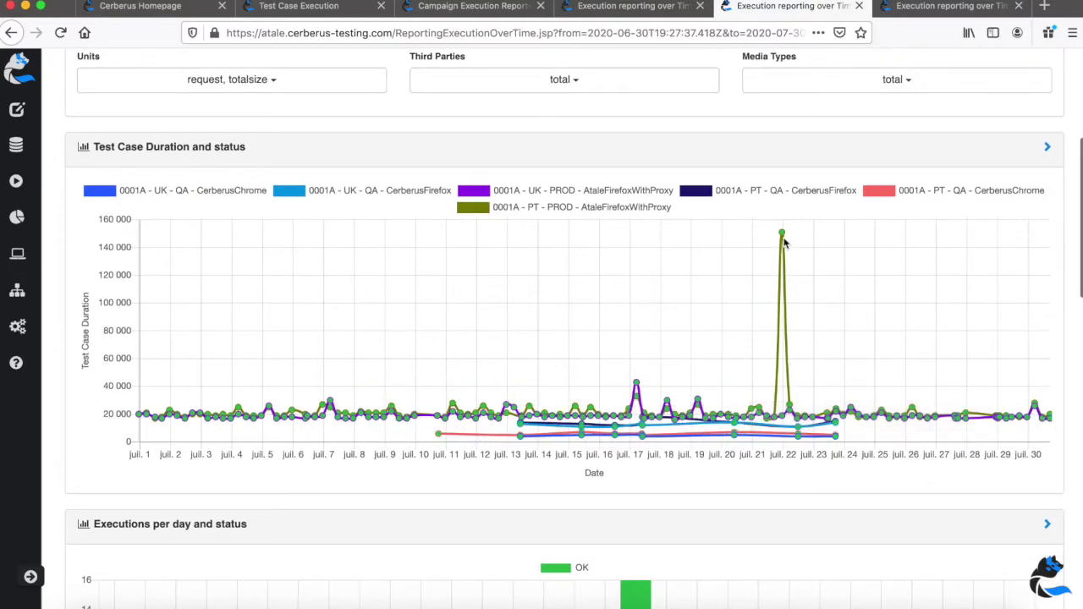
scroll(303, 499, down, 4)
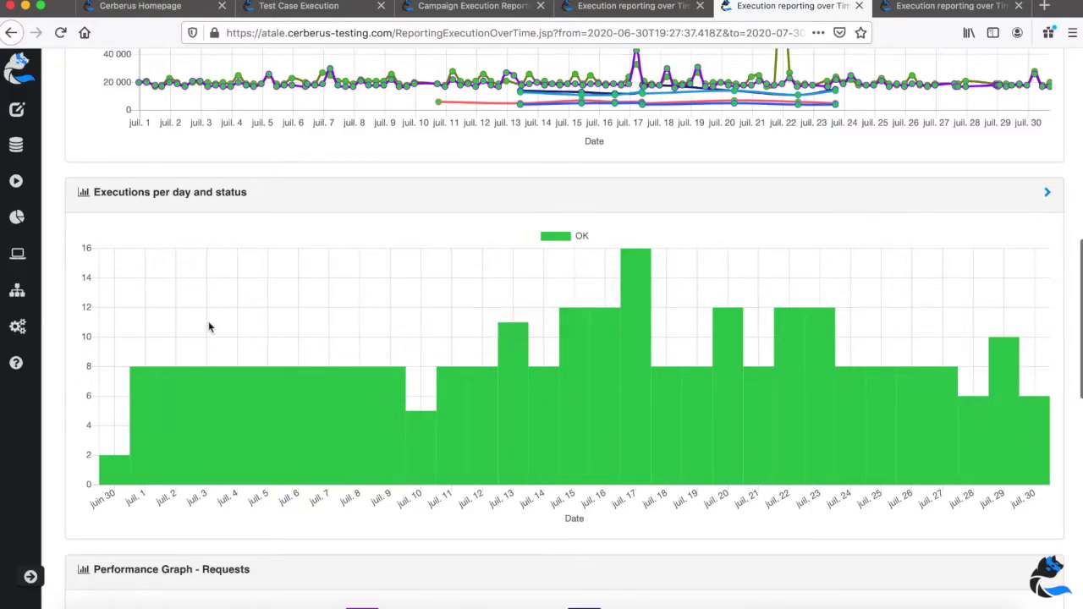
scroll(208, 325, down, 3)
scroll(209, 325, down, 3)
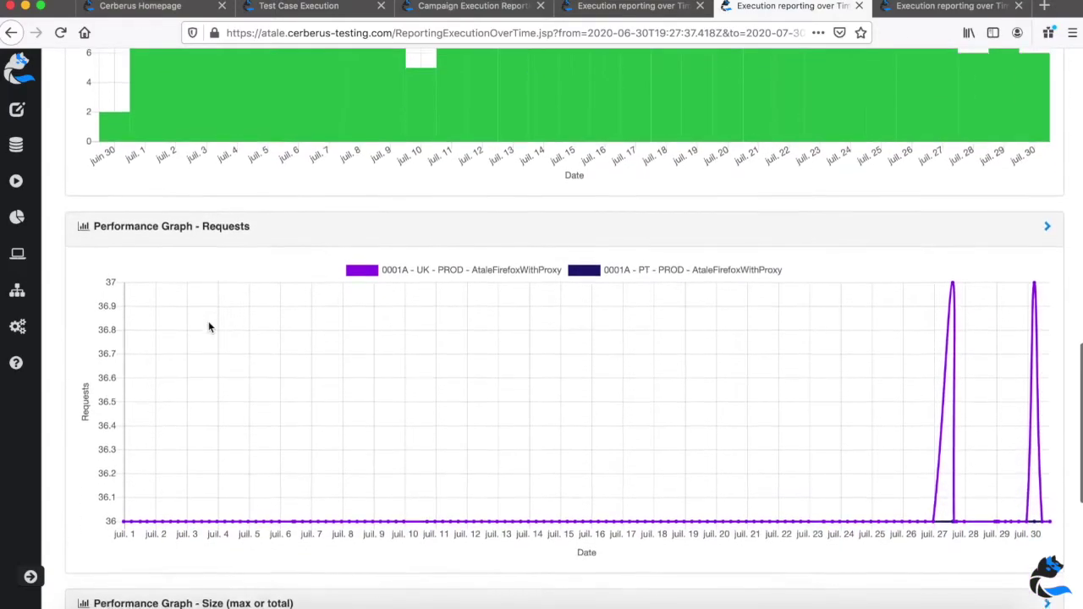
scroll(209, 325, down, 2)
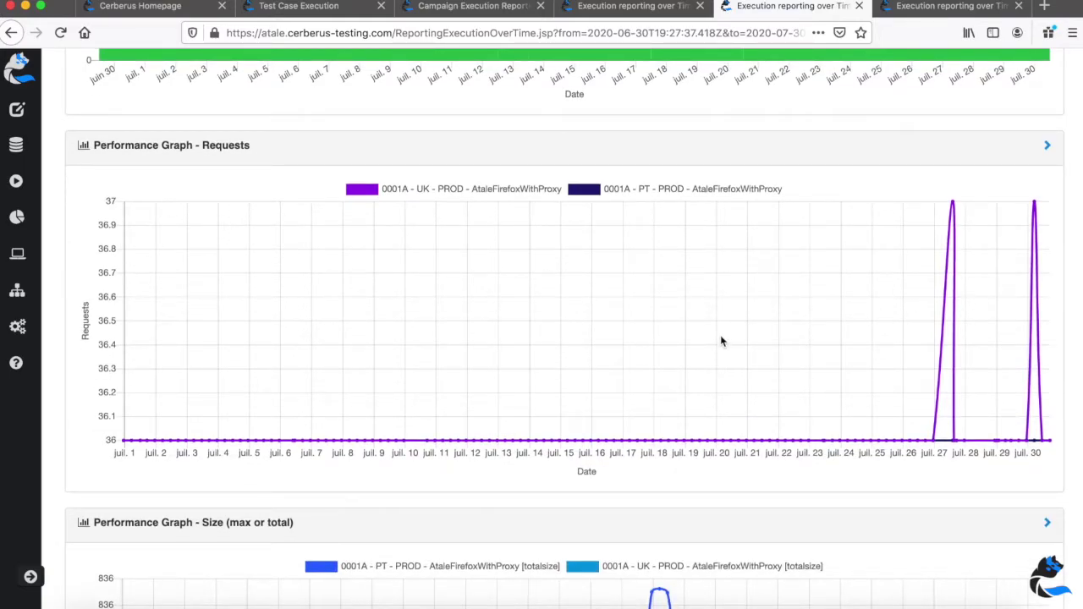
mouse_move(970, 208)
scroll(658, 302, down, 5)
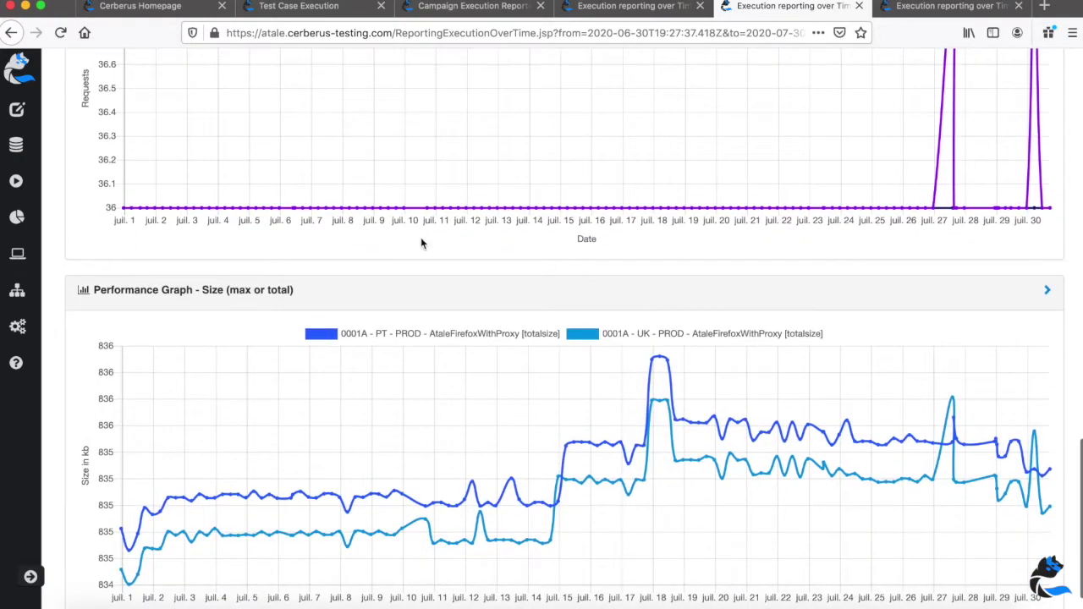
scroll(420, 243, down, 2)
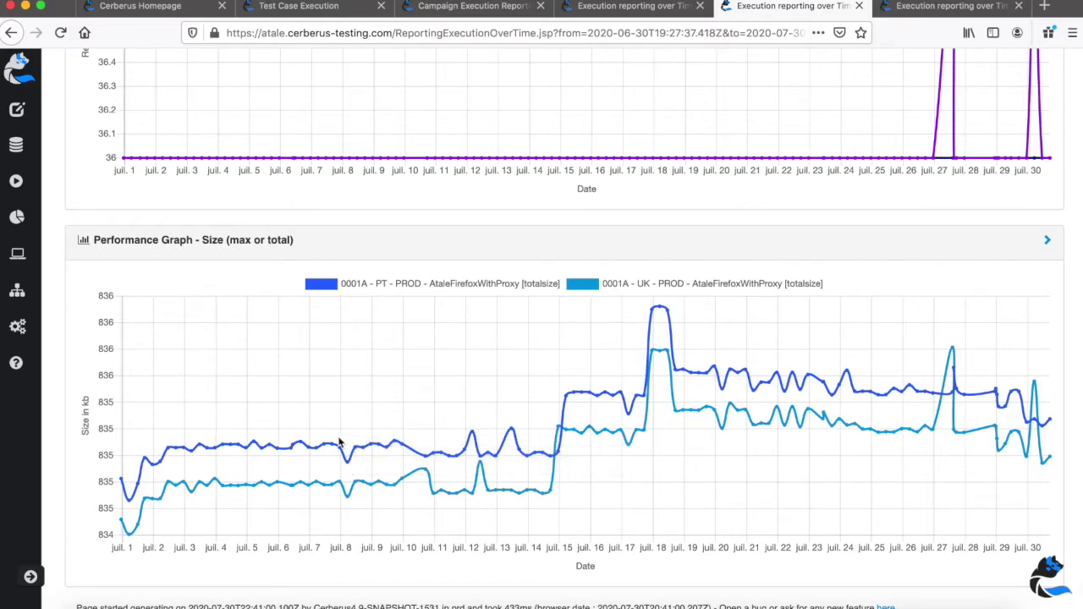
Check the options available in the test case report's Units, Third Parties and Media Types filters
scroll(469, 203, up, 20)
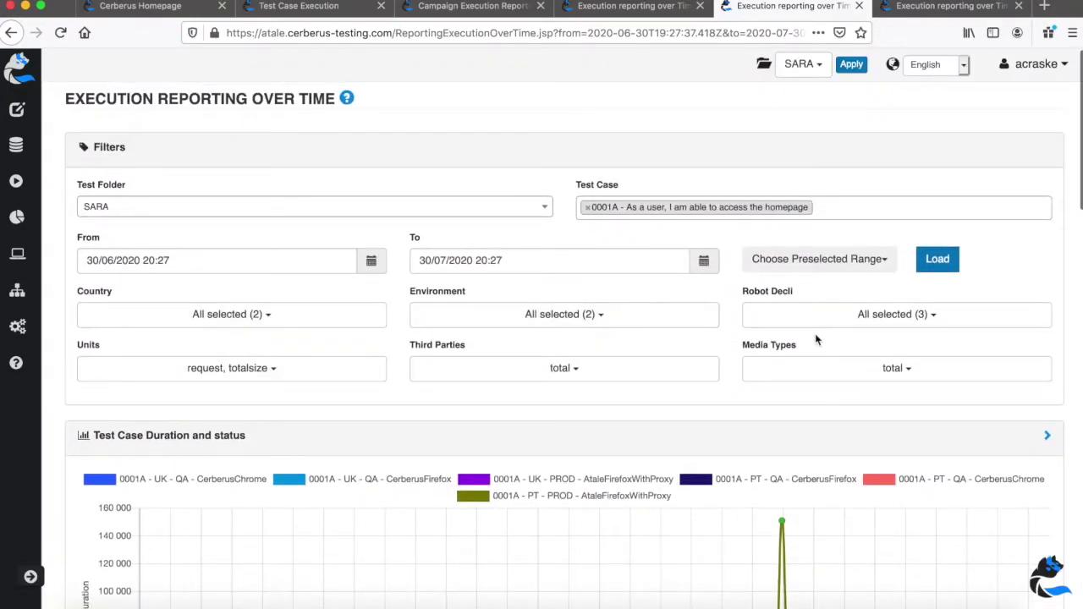
click(342, 377)
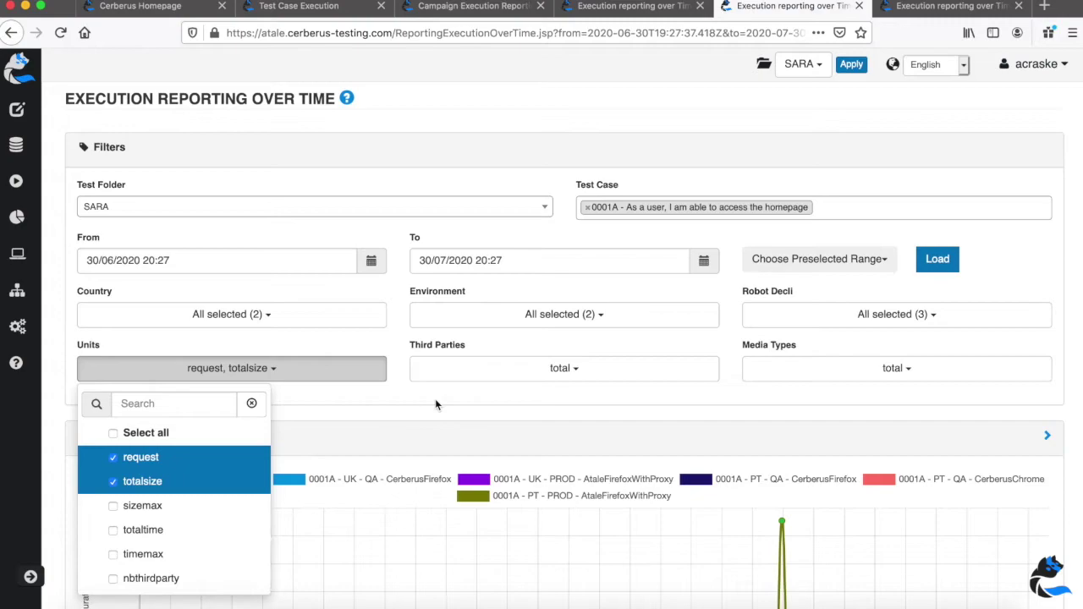
click(542, 376)
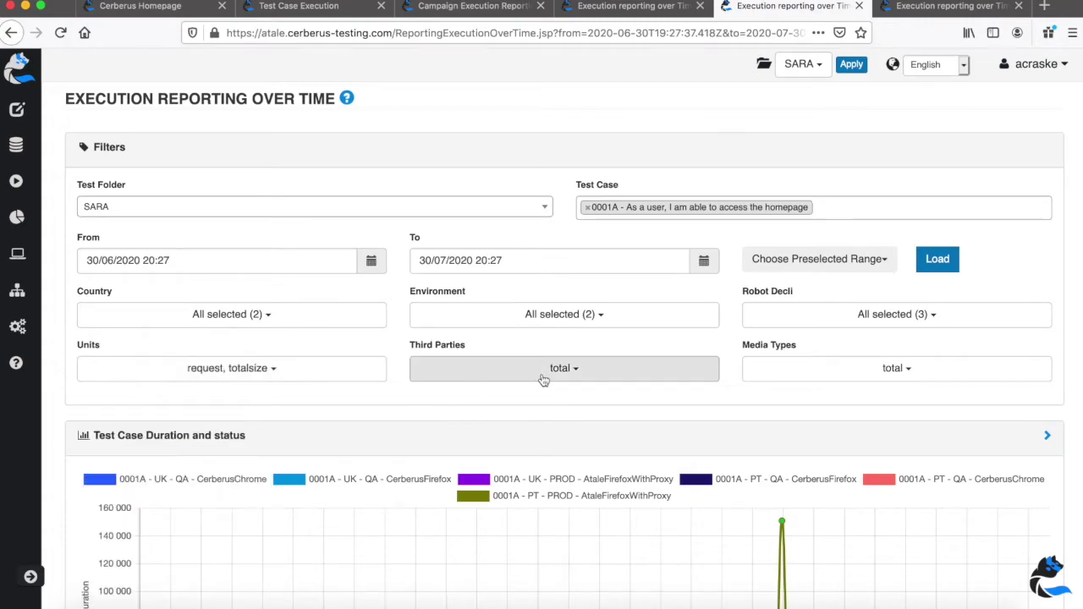
scroll(516, 474, down, 2)
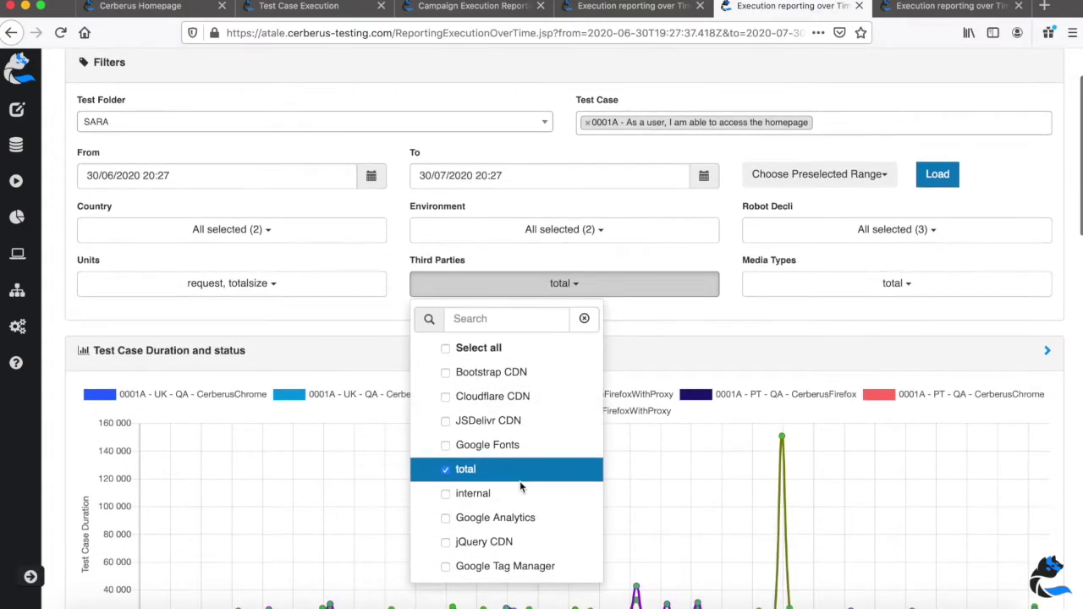
click(839, 307)
click(865, 292)
click(865, 292)
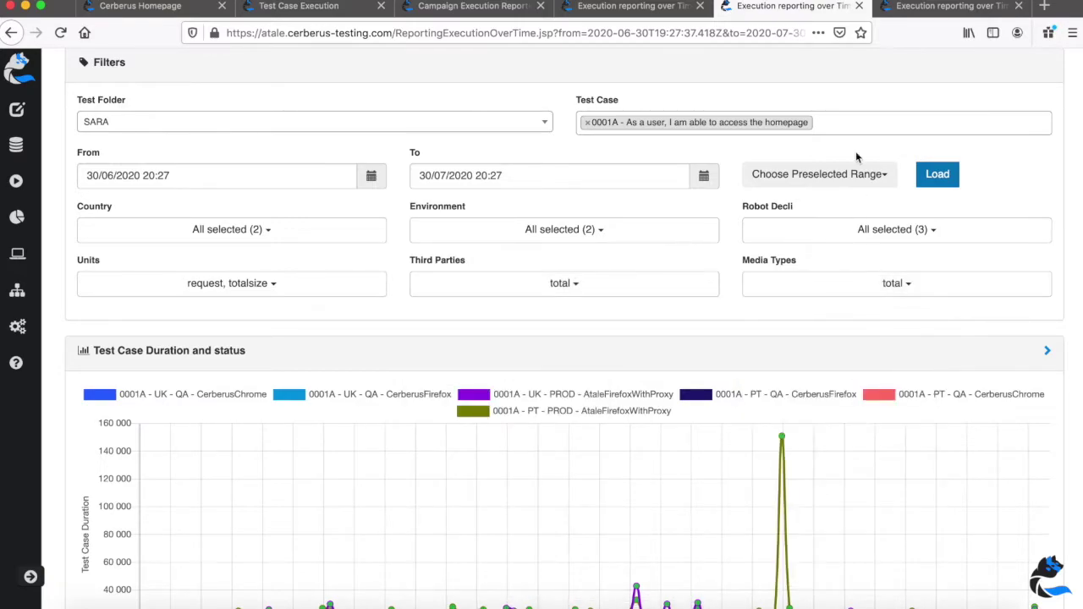
scroll(855, 151, up, 2)
Load the campaign execution report over time for "SARA Web Perf - SARA regular production performance follow-up"
click(913, 20)
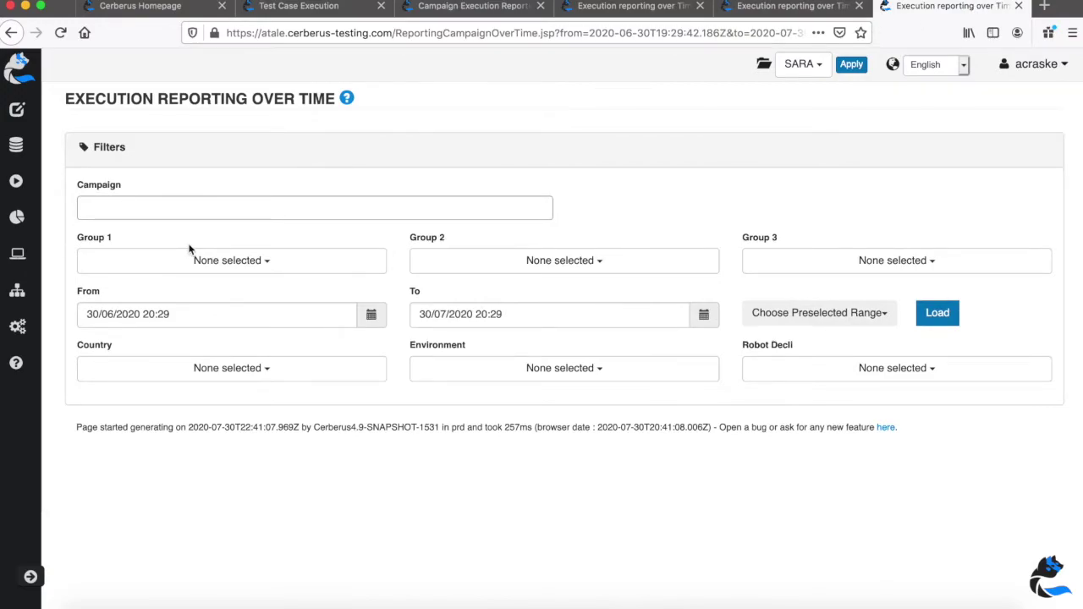
click(207, 215)
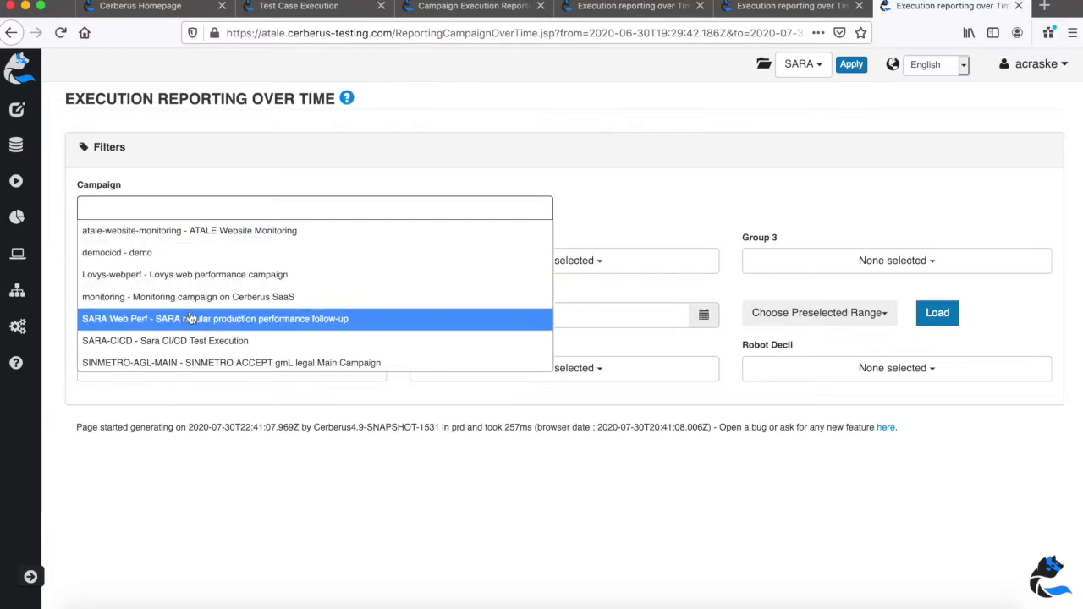
click(190, 318)
click(937, 314)
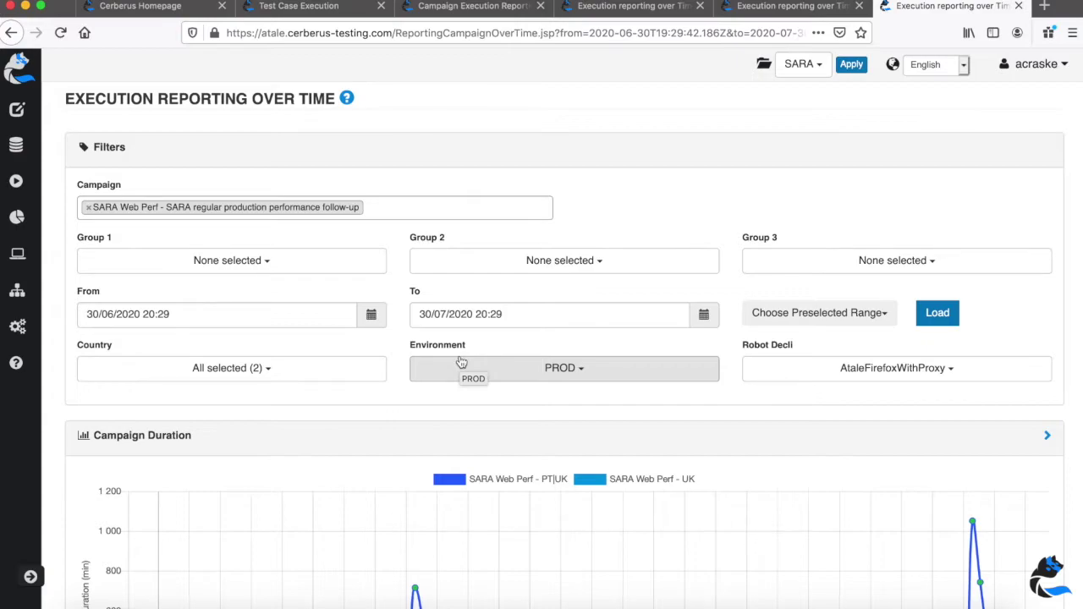
Examine the SARA Web Perf campaign's duration, test case coverage, CI score and threshold, and execution per status charts
scroll(461, 362, down, 3)
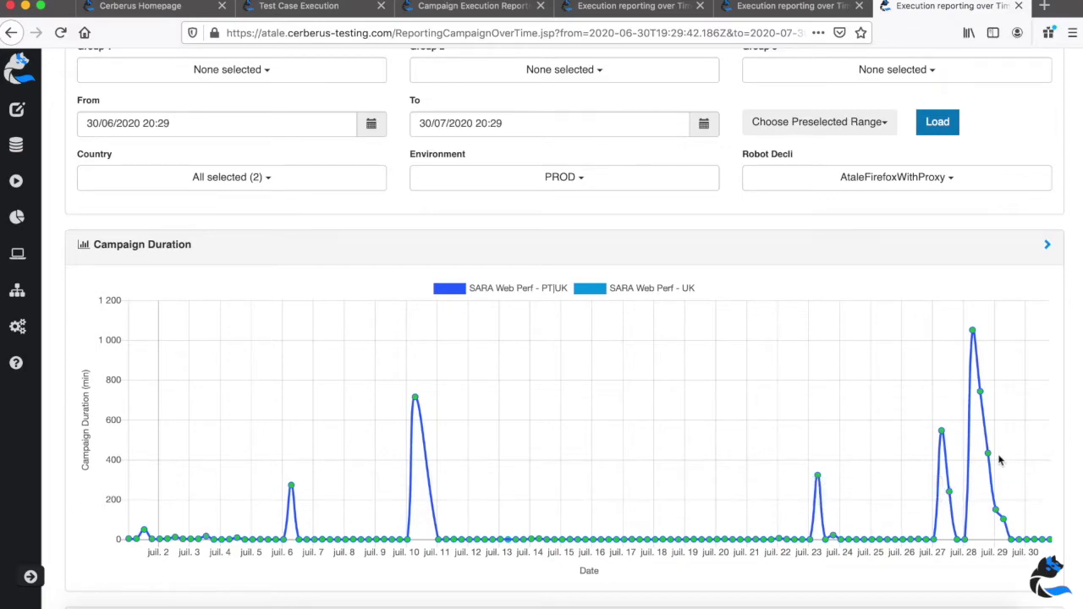
scroll(439, 444, down, 6)
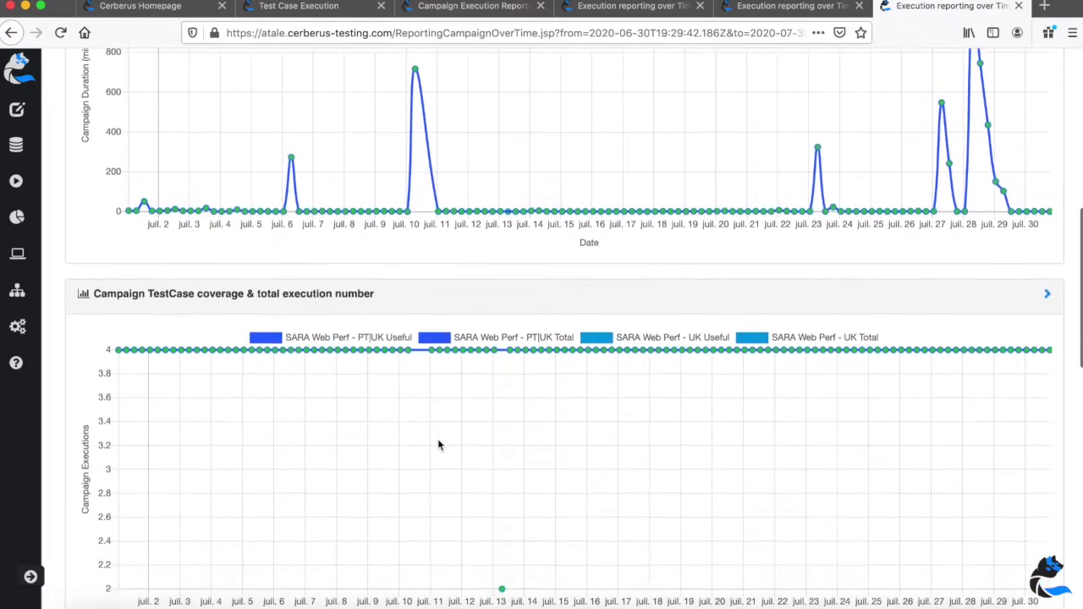
scroll(437, 444, down, 4)
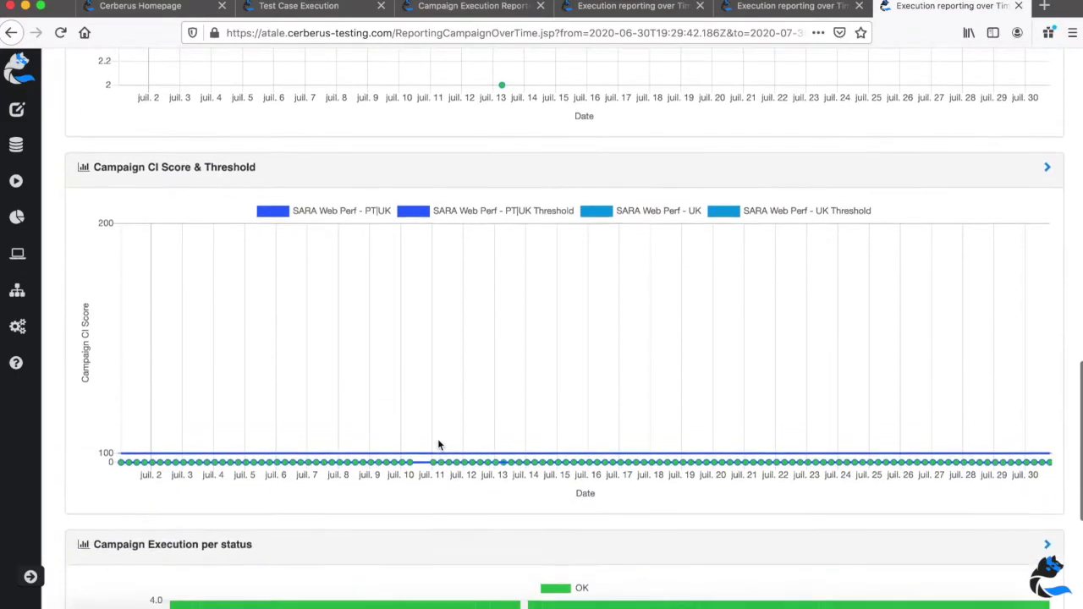
scroll(395, 368, down, 3)
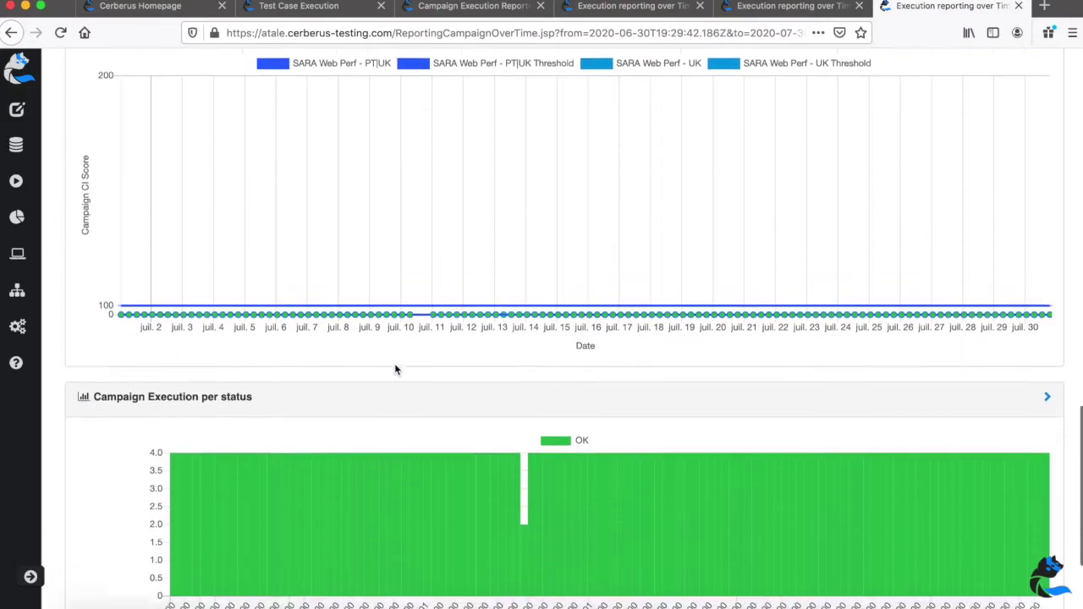
scroll(395, 368, down, 1)
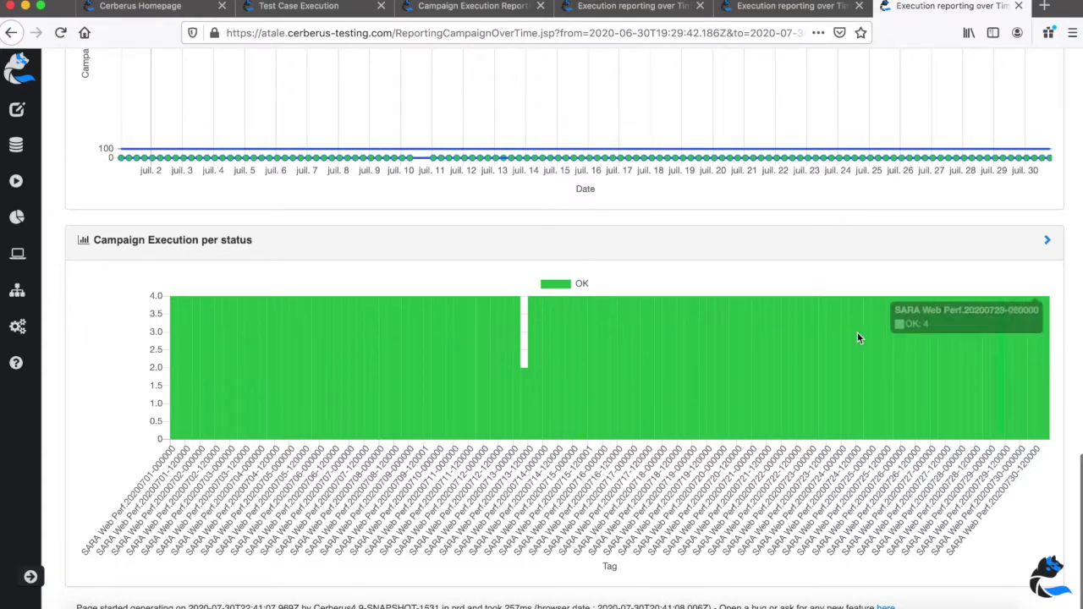
scroll(855, 331, up, 8)
scroll(791, 324, up, 4)
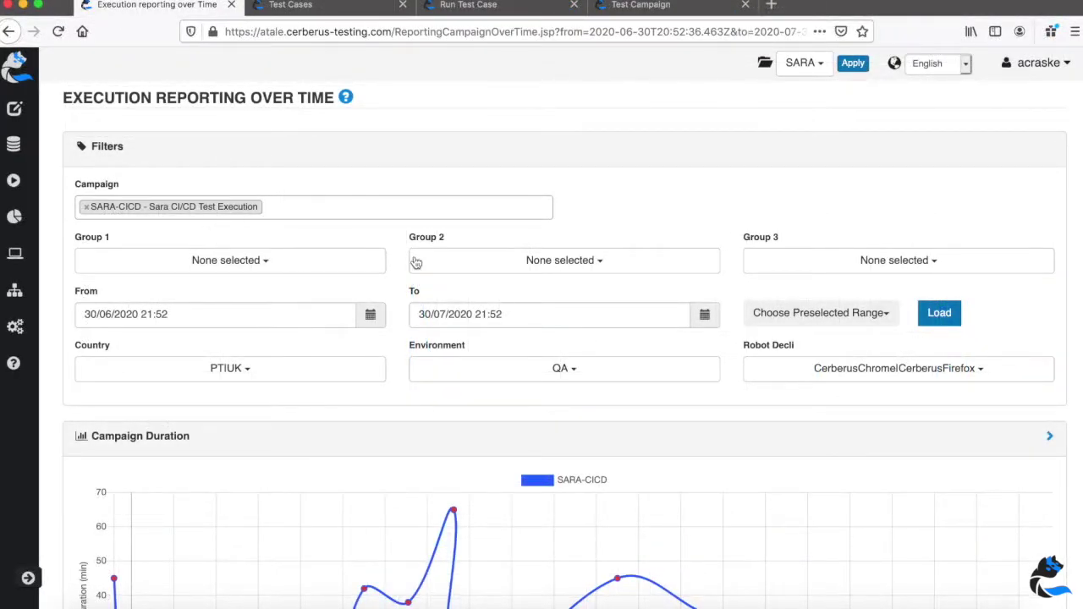
Inspect the SARA-CICD campaign's execution per status chart, including the status details of the 20200713 run
scroll(416, 263, down, 5)
scroll(415, 263, down, 15)
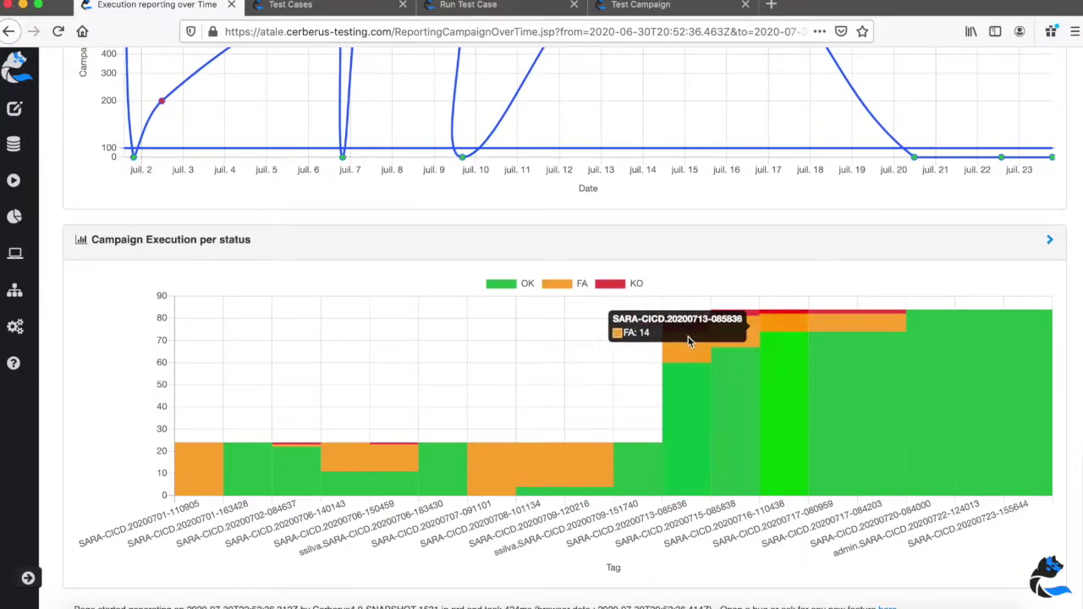
mouse_move(693, 329)
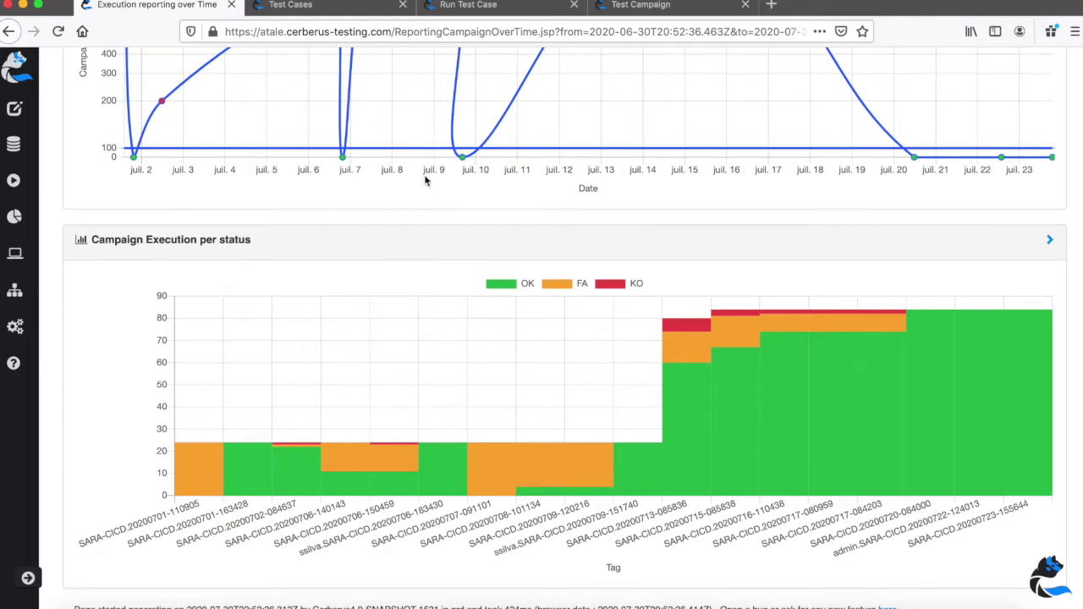
Review the definition and execution settings of SARA test case 0003A, including activation, countries, versions and robot constraints
click(348, 9)
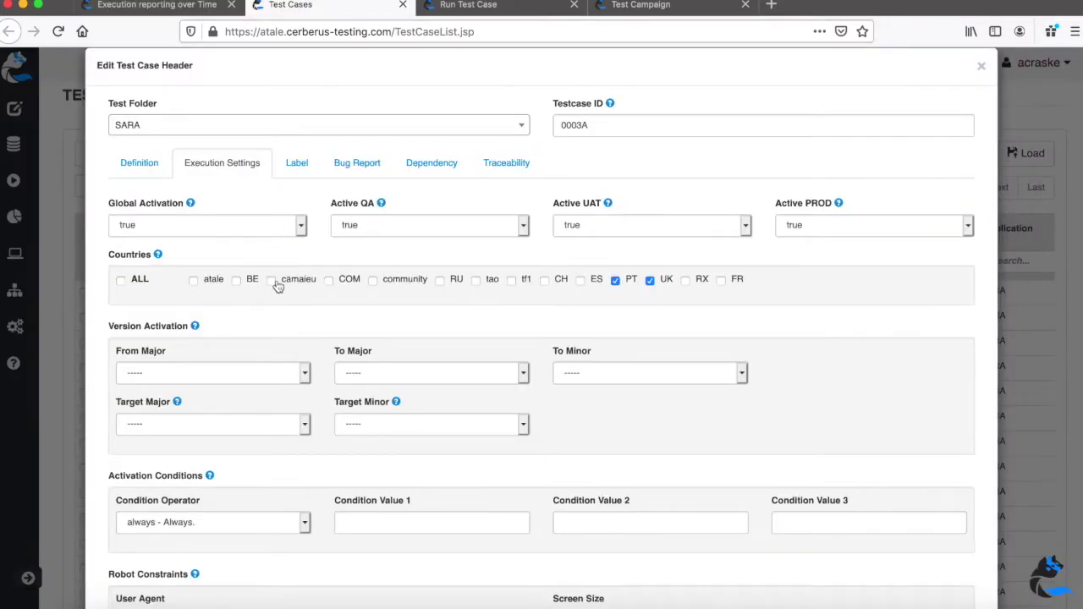
click(159, 166)
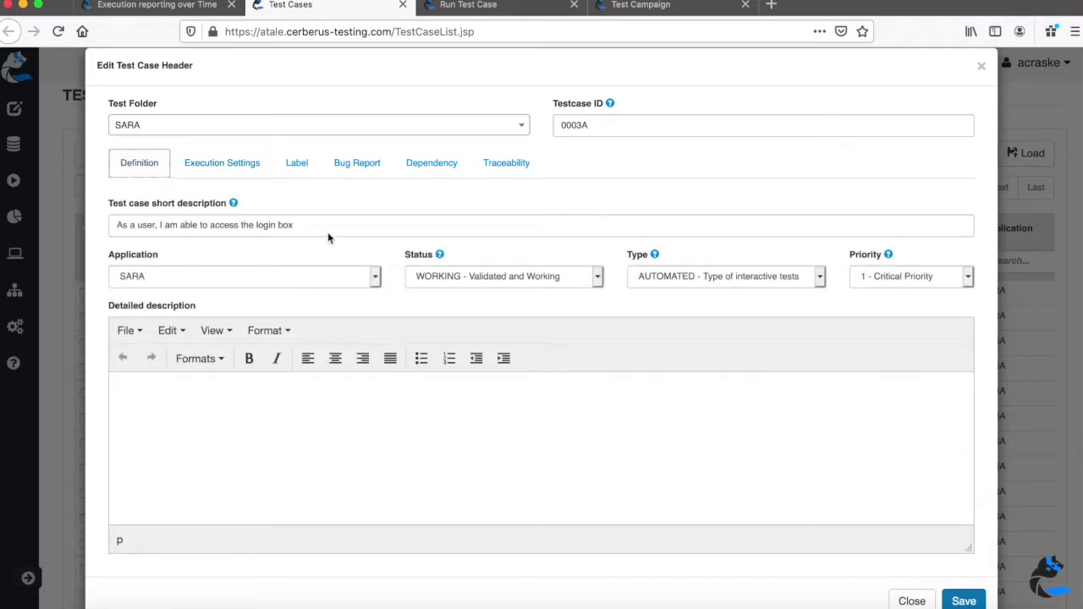
click(259, 170)
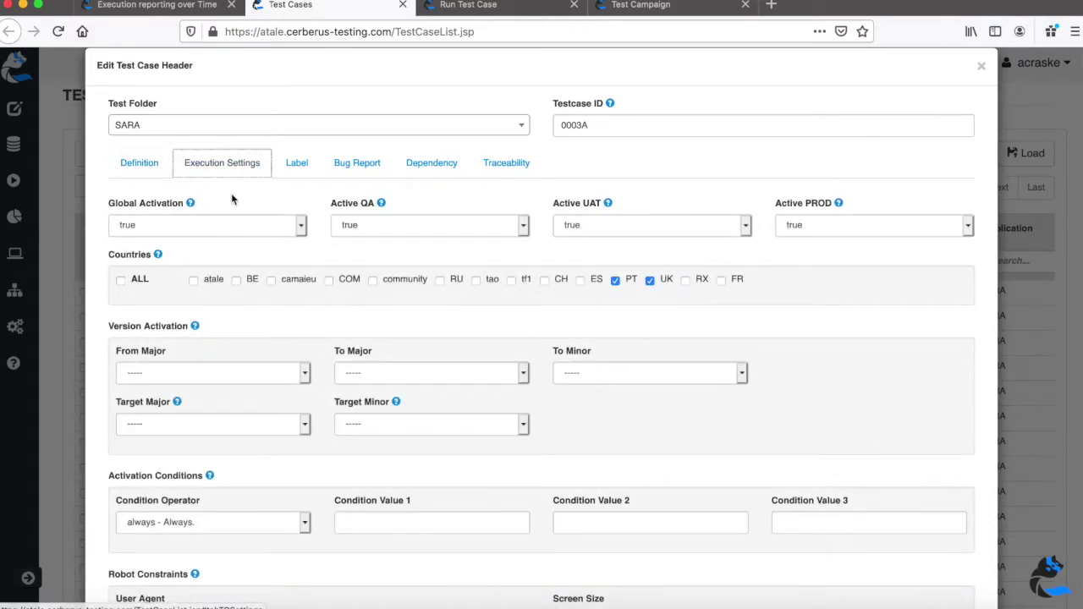
scroll(273, 204, down, 2)
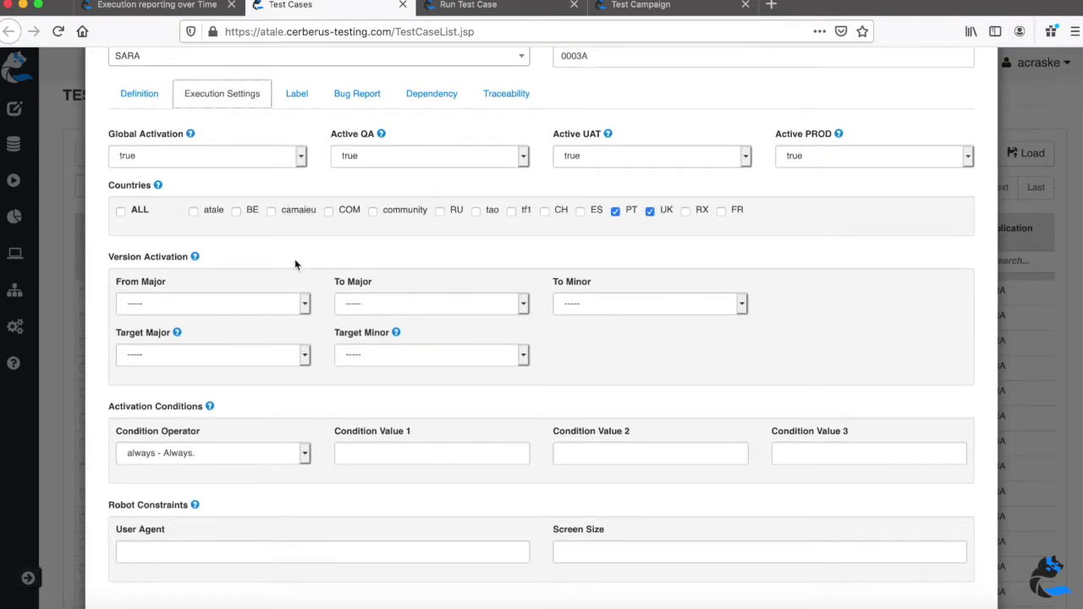
scroll(296, 264, down, 1)
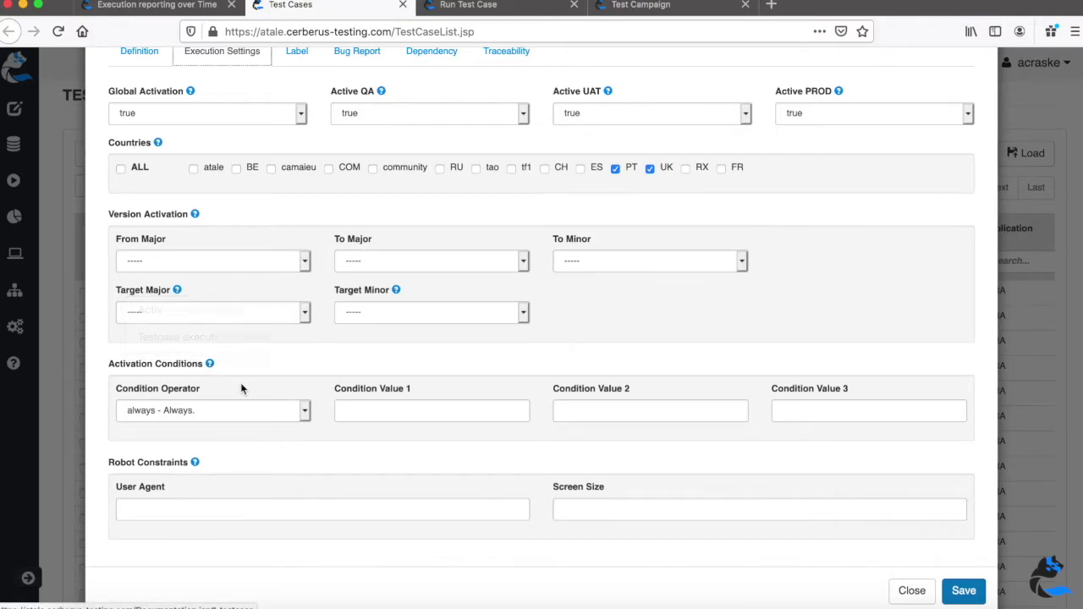
Check the available activation condition operators for test case 0003A and view its dependency settings
click(250, 411)
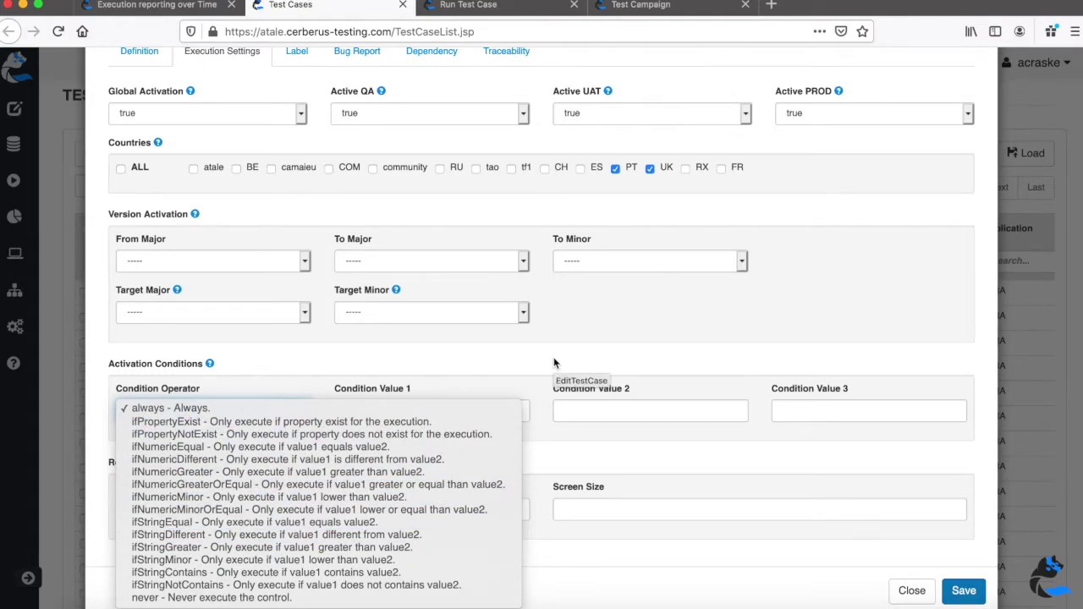
key(Escape)
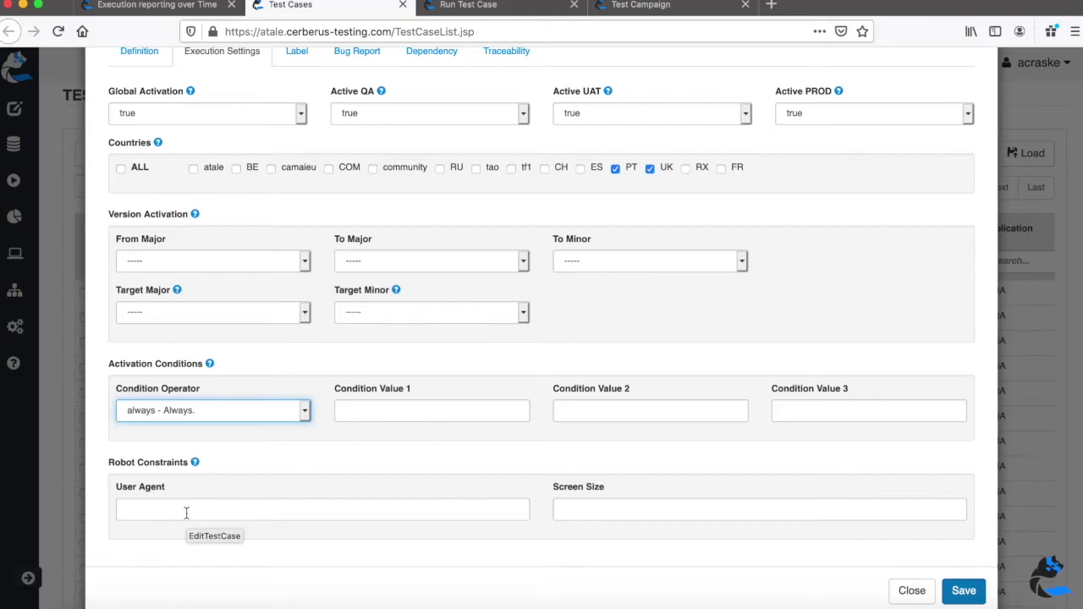
scroll(389, 410, up, 3)
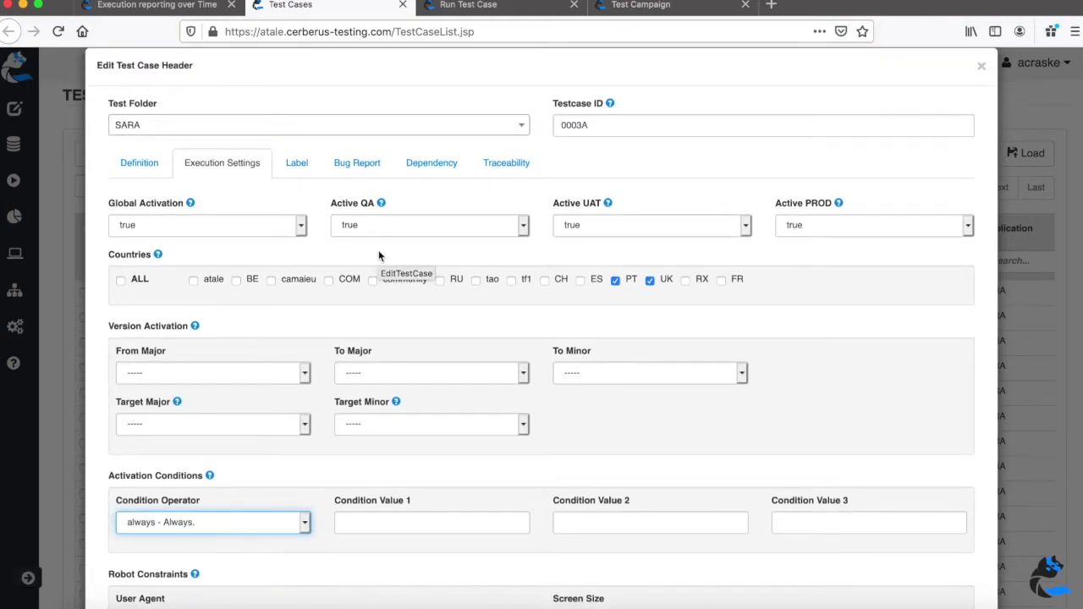
click(420, 171)
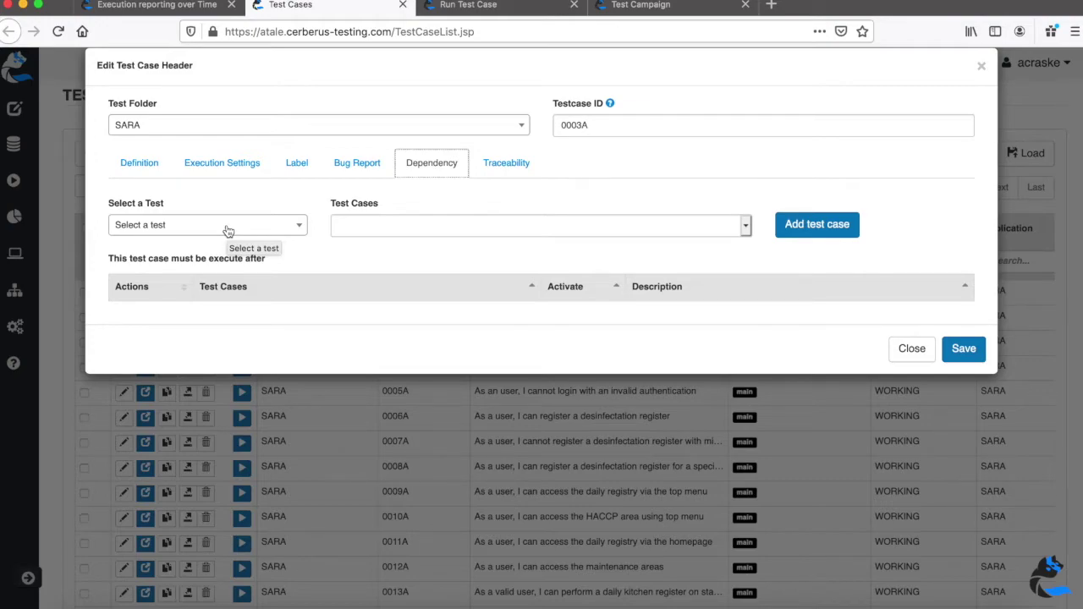
Review the Run Test Case page's selection type, test case list, environment, country, robot and execution settings
click(478, 7)
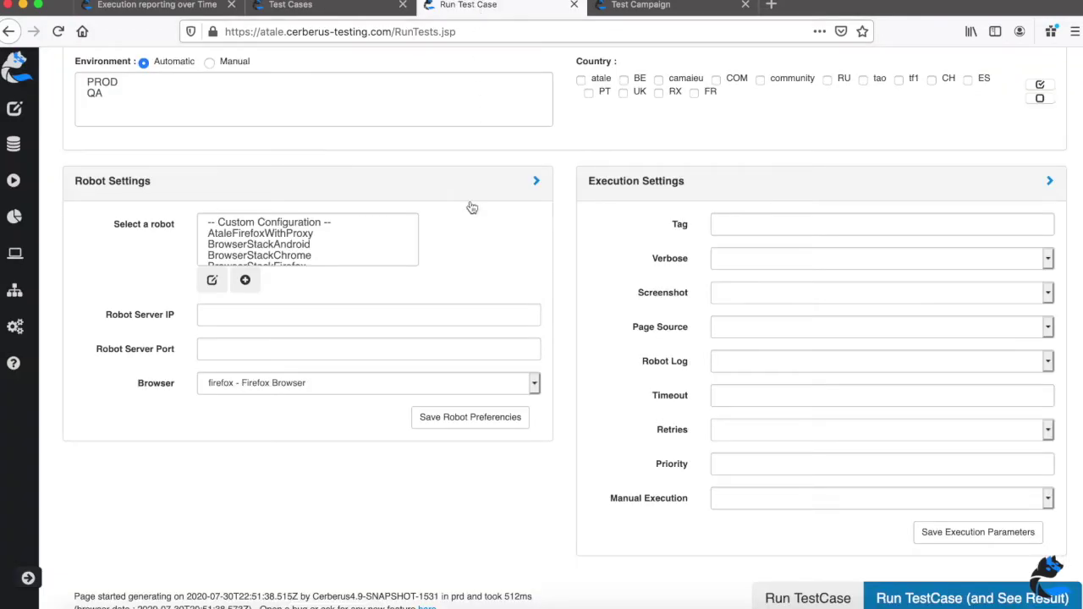
scroll(471, 206, up, 6)
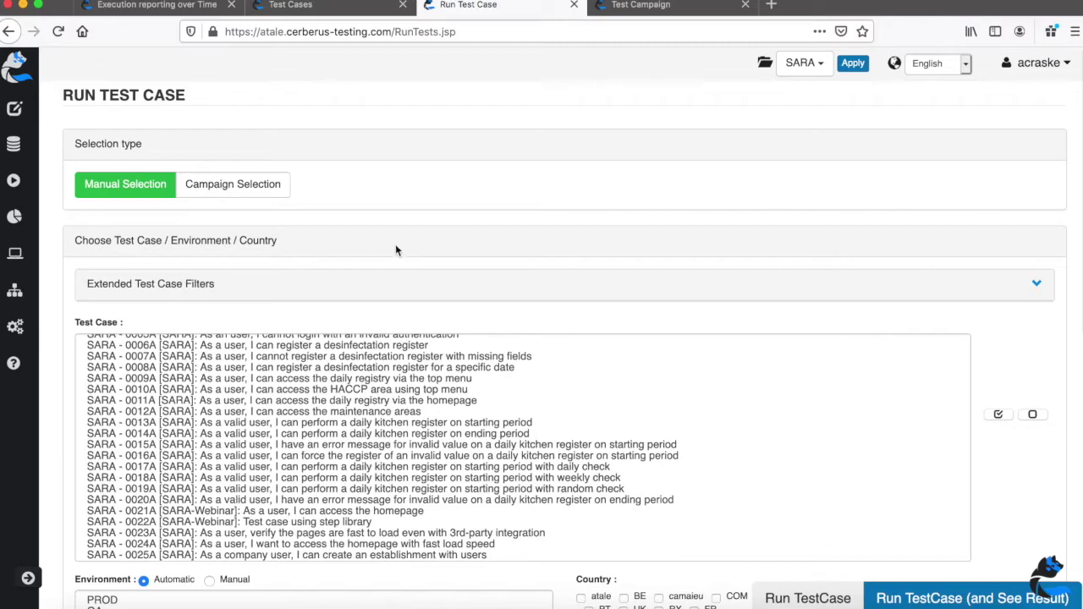
scroll(395, 250, down, 5)
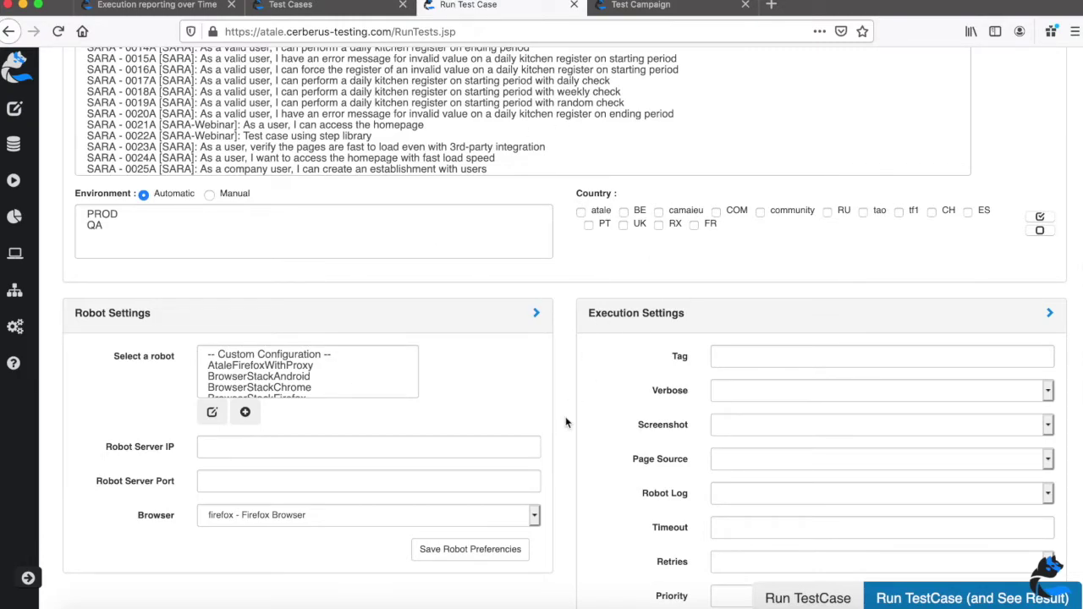
Review the Run Test Case execution settings, including the Timeout field and the available Retries options
scroll(565, 417, down, 2)
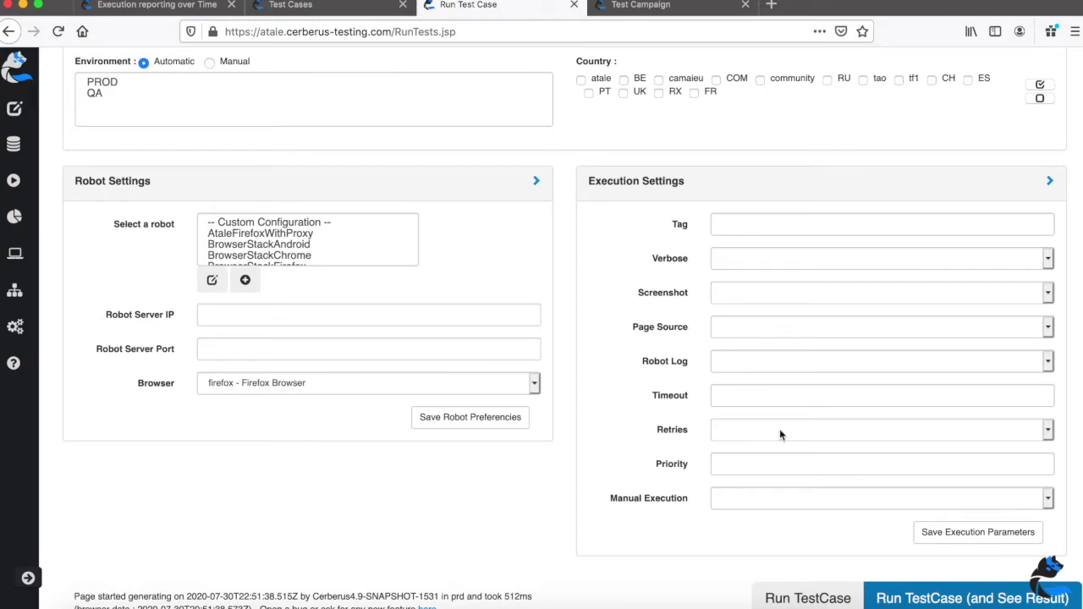
click(762, 397)
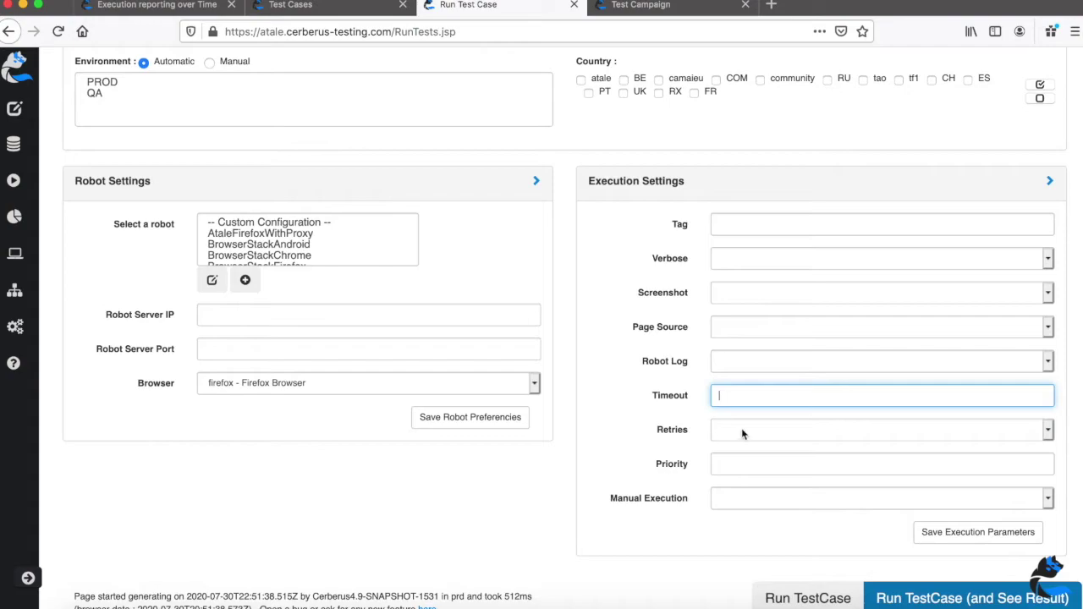
click(741, 432)
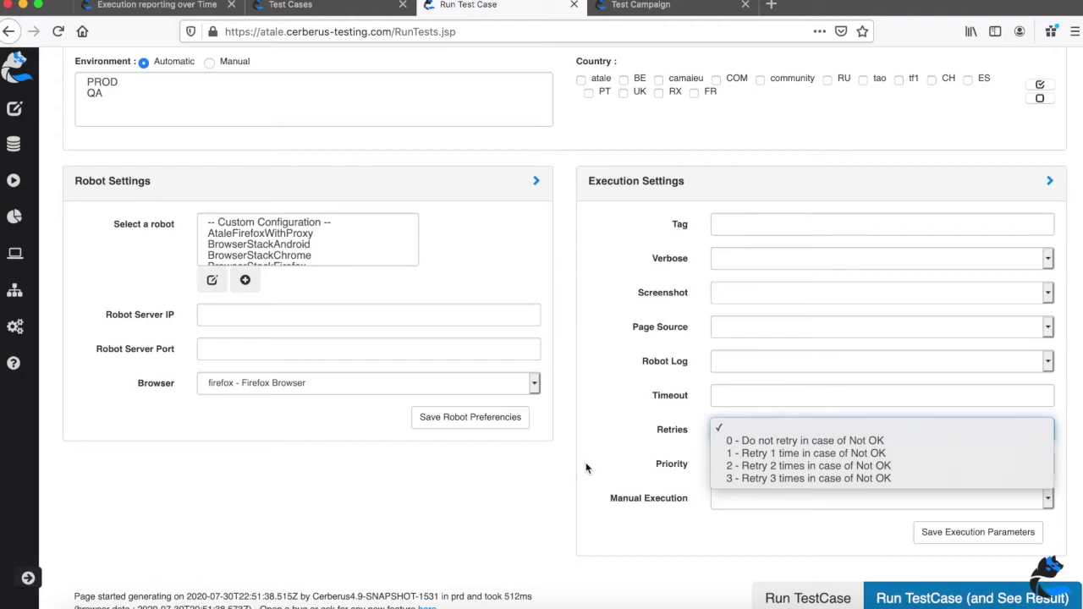
click(610, 326)
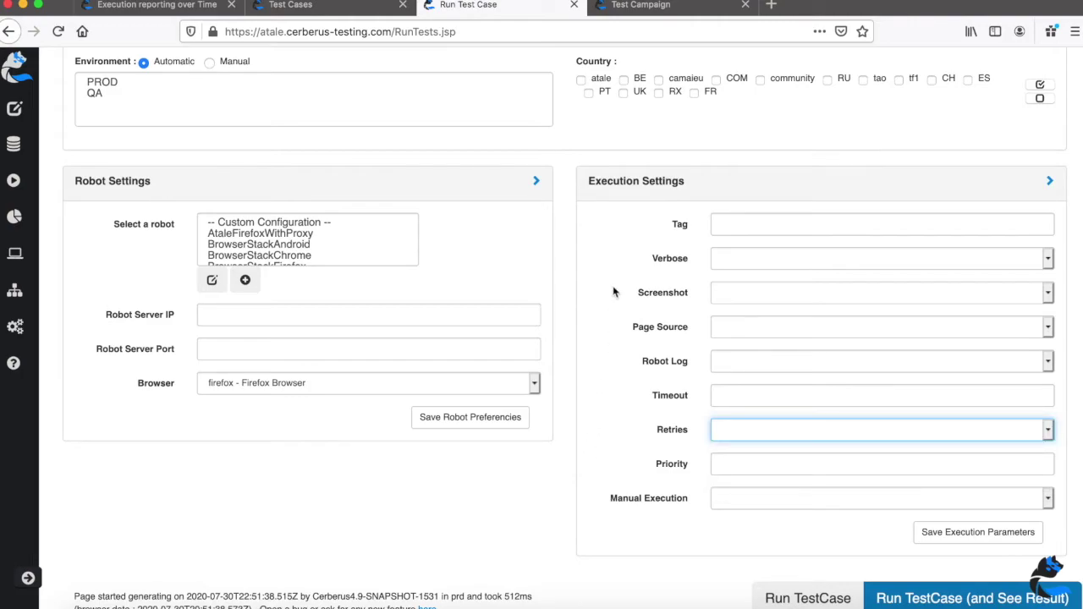
Open the SARA Web Perf campaign's definition and review its test case labels and its environment, country and robot parameters
click(675, 9)
click(88, 415)
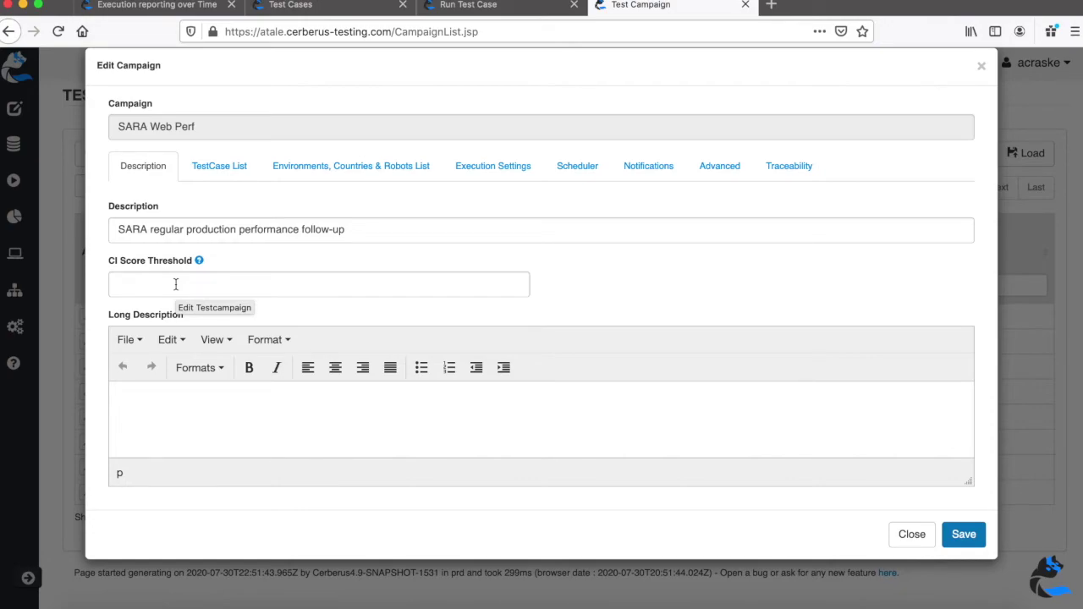
click(219, 166)
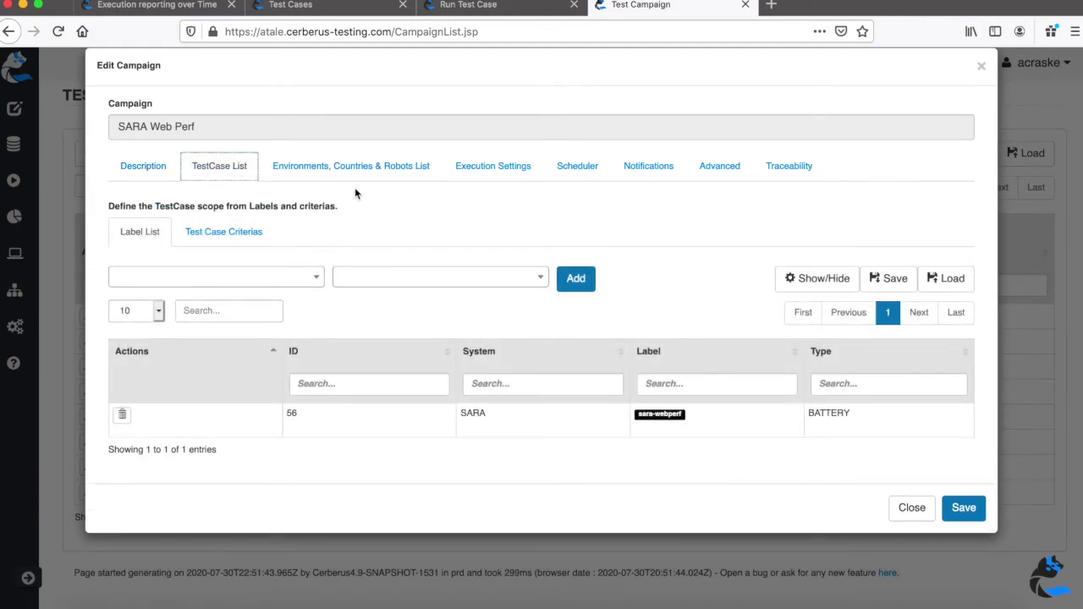
click(375, 165)
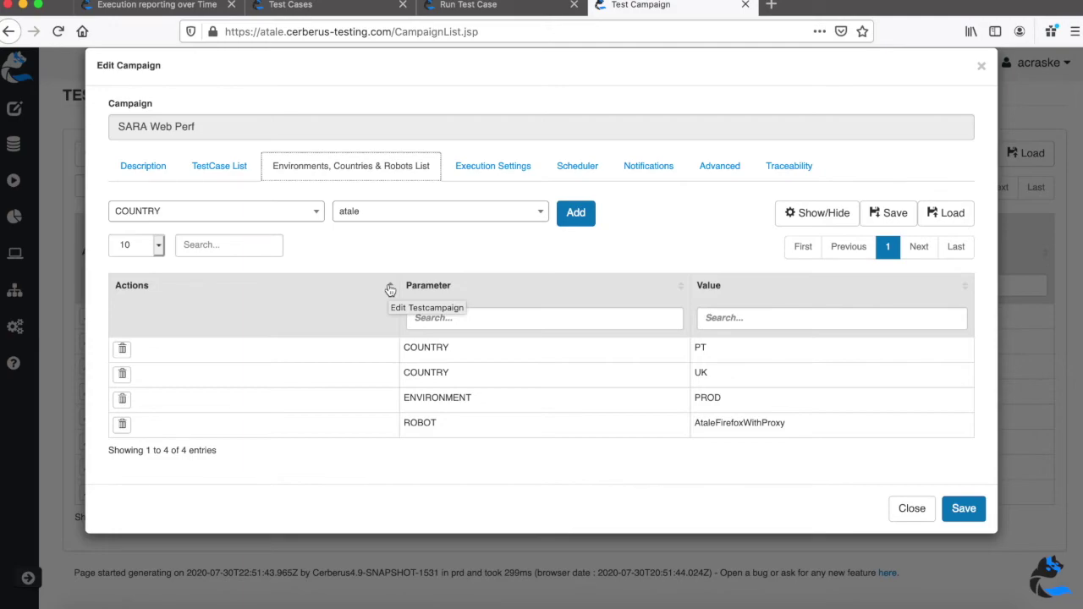
Review the SARA Web Perf campaign's execution settings and the retry options available for it
click(521, 168)
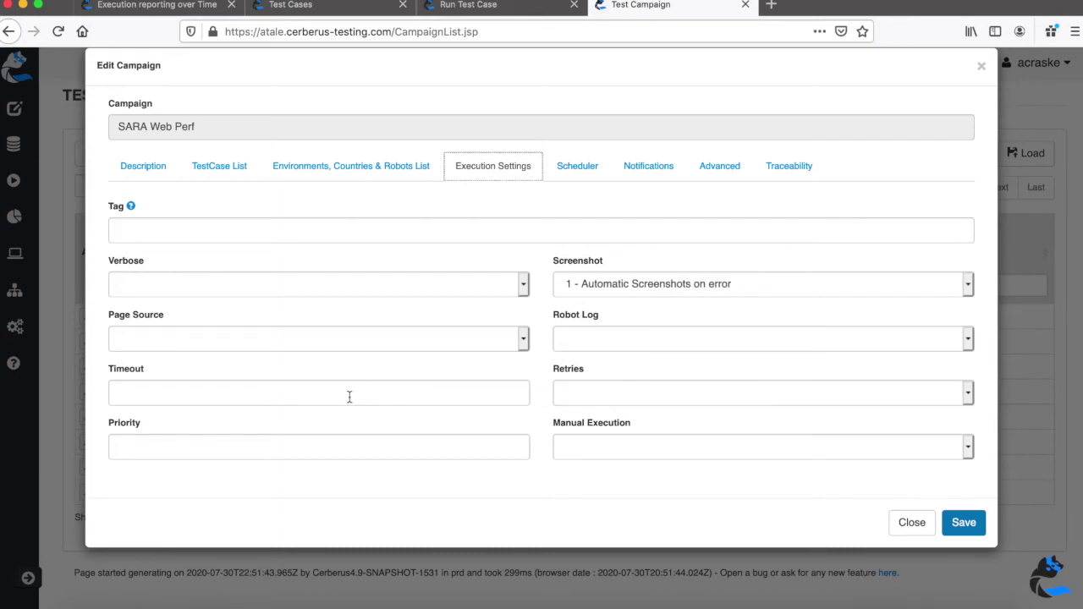
click(692, 399)
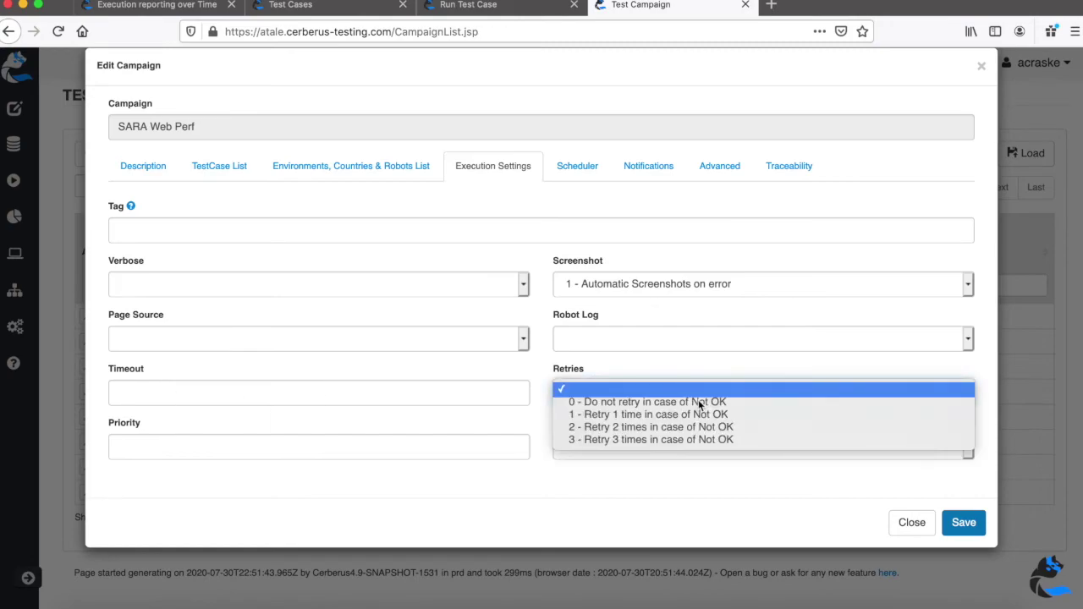
click(703, 496)
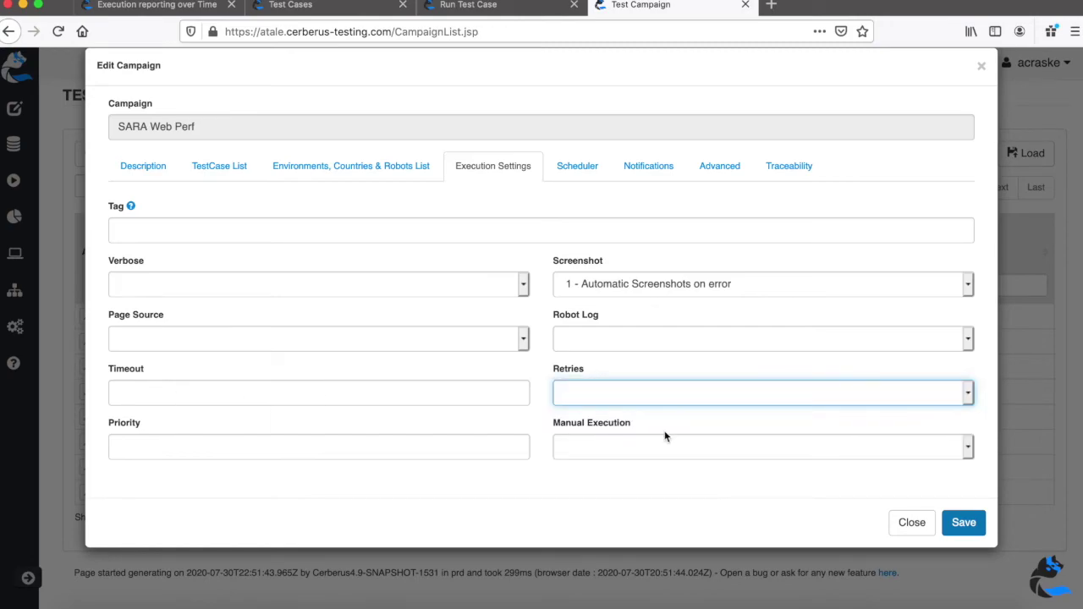
View the SARA Web Perf campaign's scheduler and notification settings, including the options for the end-of-execution email
click(597, 180)
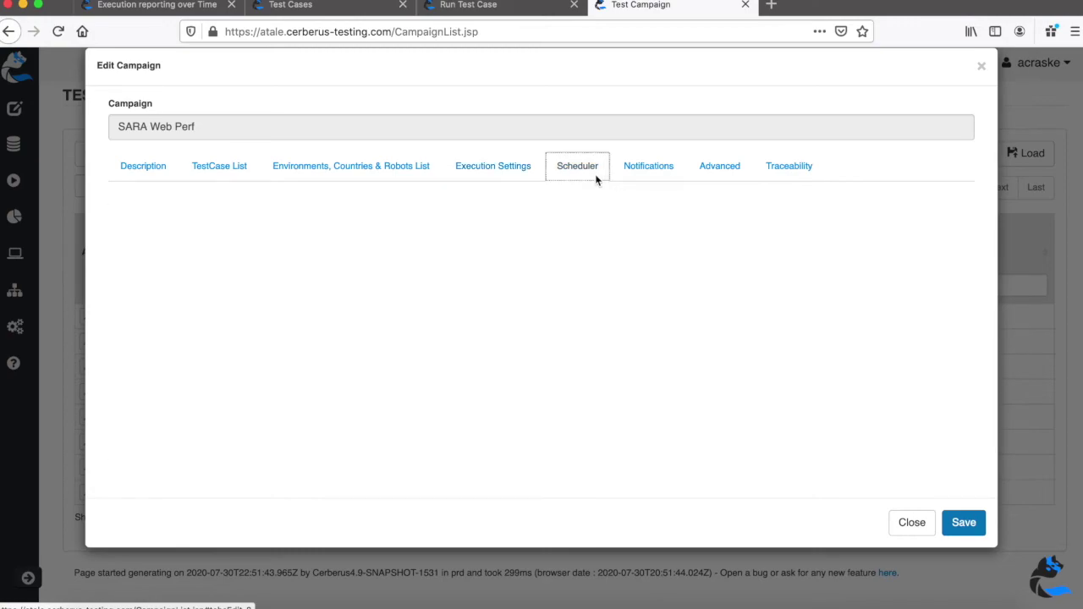
click(648, 171)
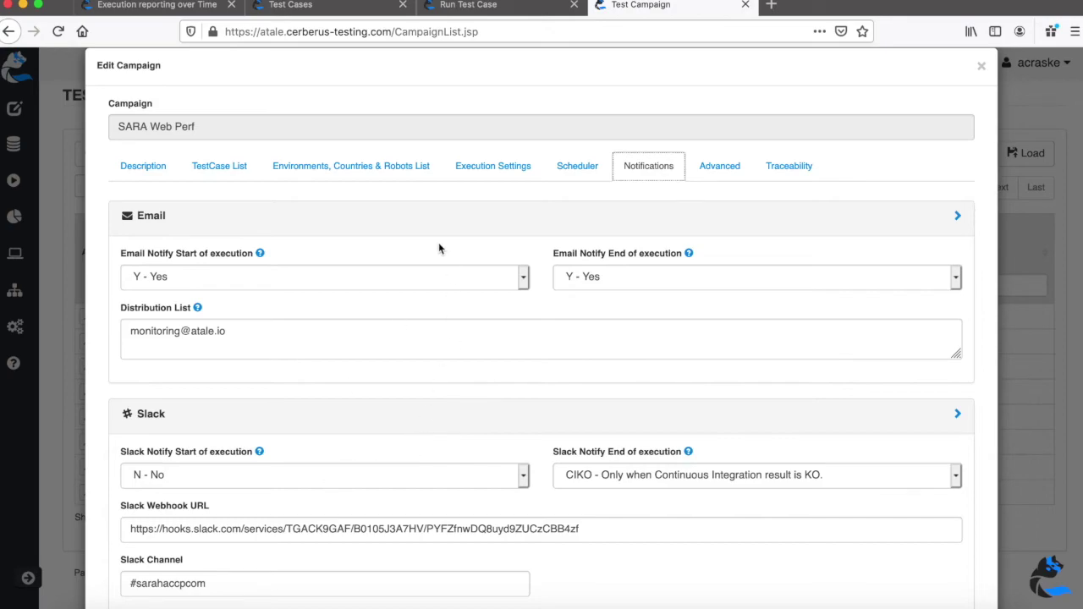
click(628, 292)
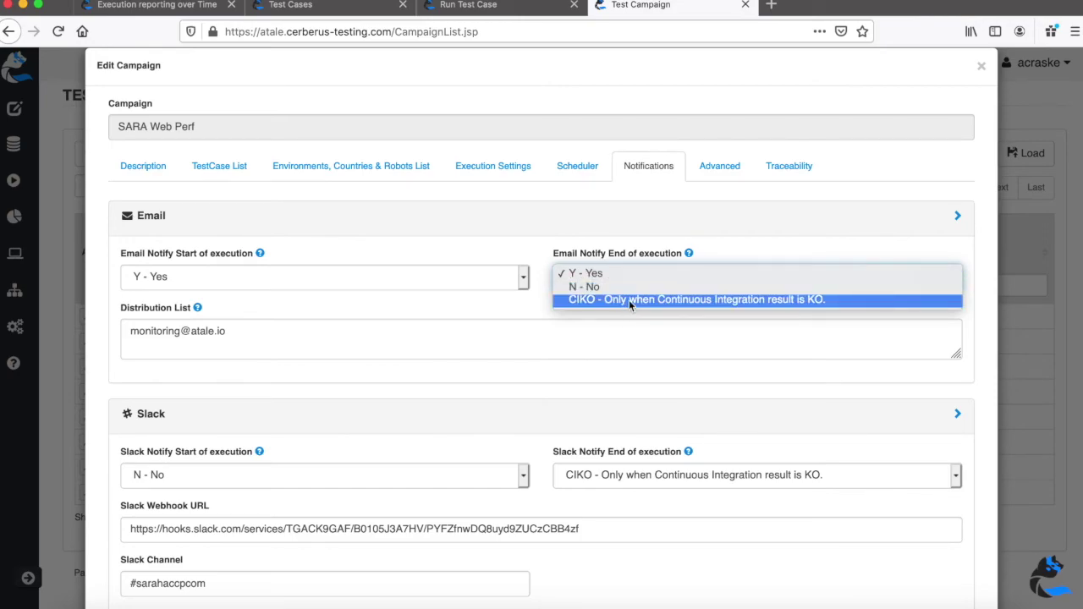
click(691, 196)
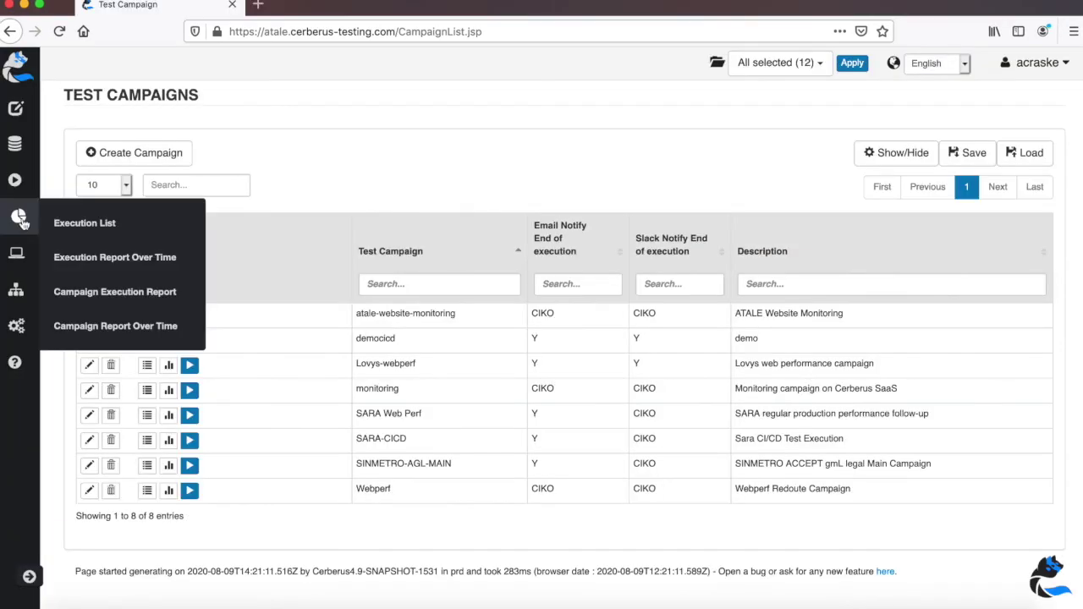
From the campaign list, open the monitoring campaign's execution statistics and examine CI result, reliability, execution counts and CI score per run
mouse_move(15, 179)
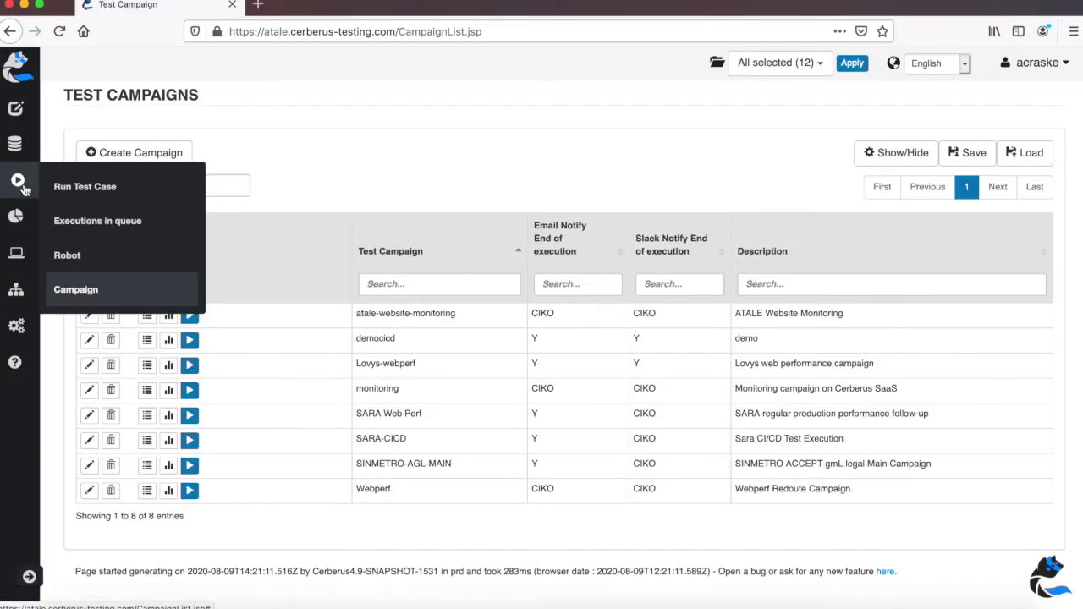
click(129, 303)
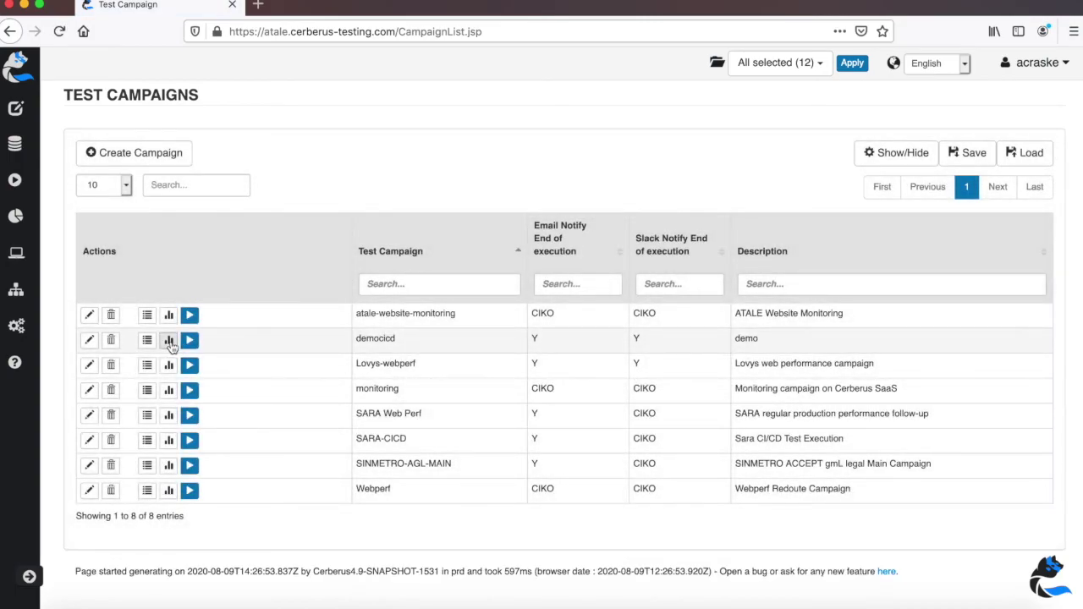
click(169, 392)
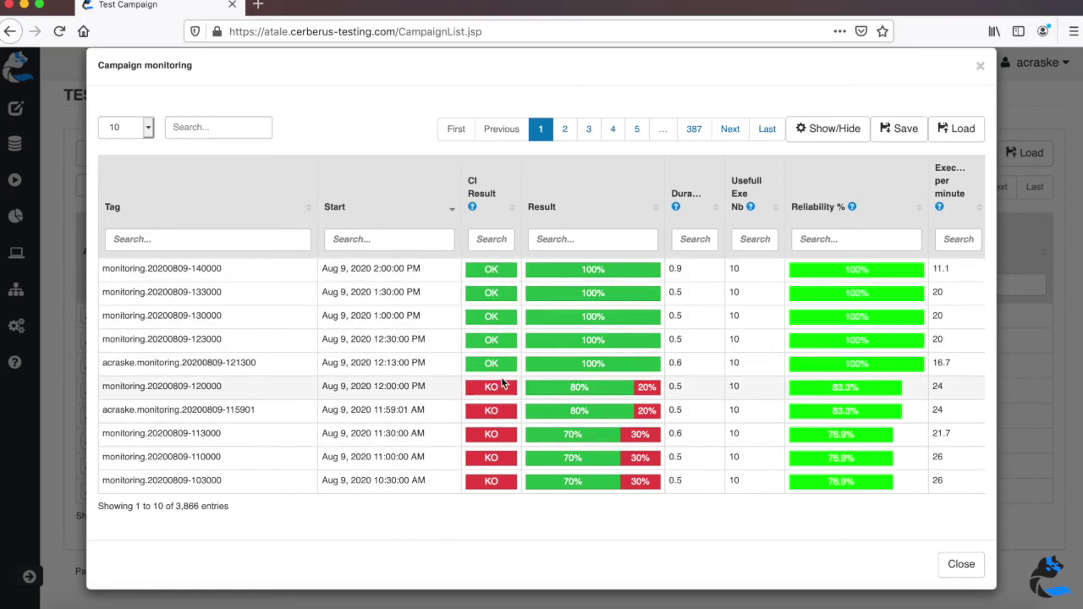
scroll(501, 383, right, 5)
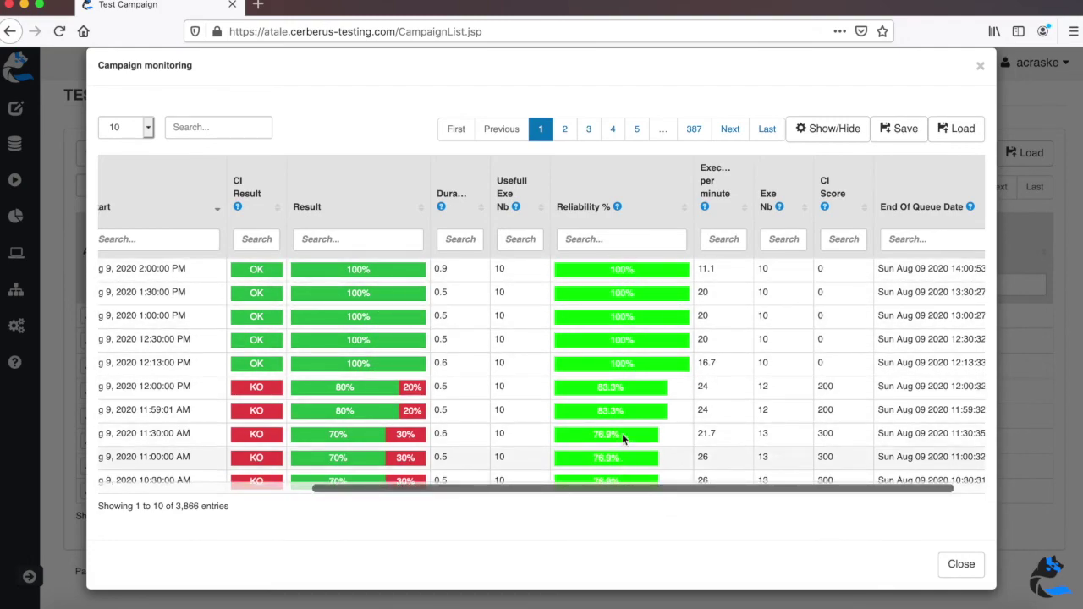
scroll(625, 366, right, 1)
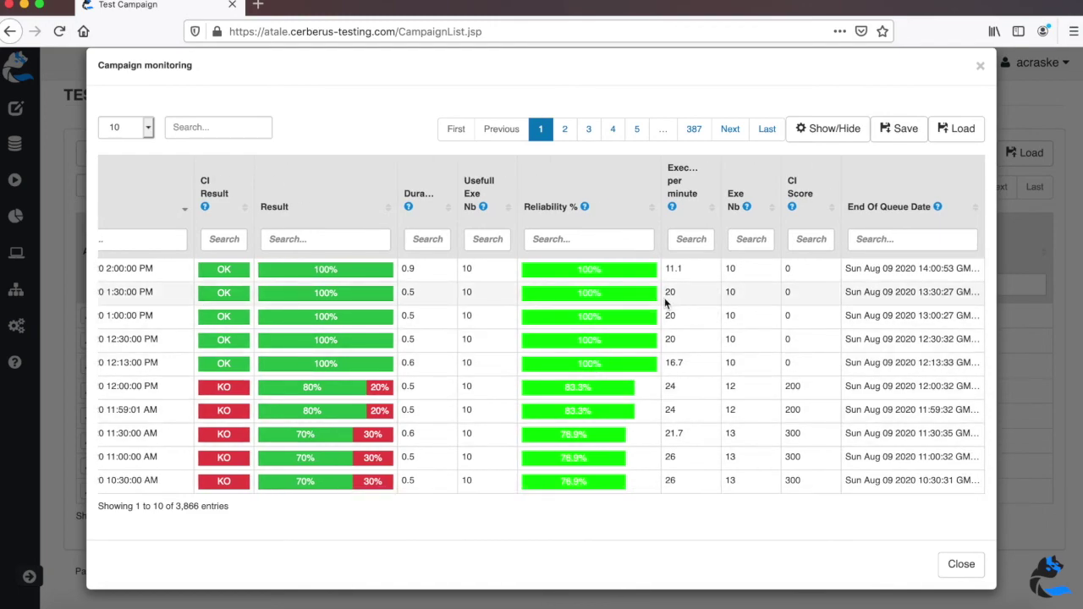
scroll(511, 322, left, 5)
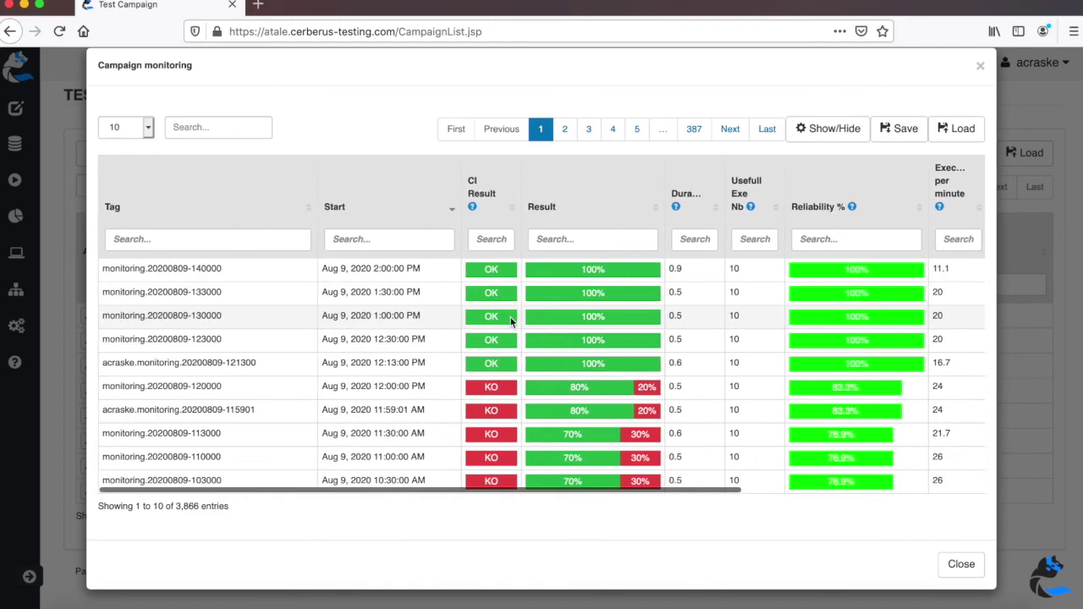